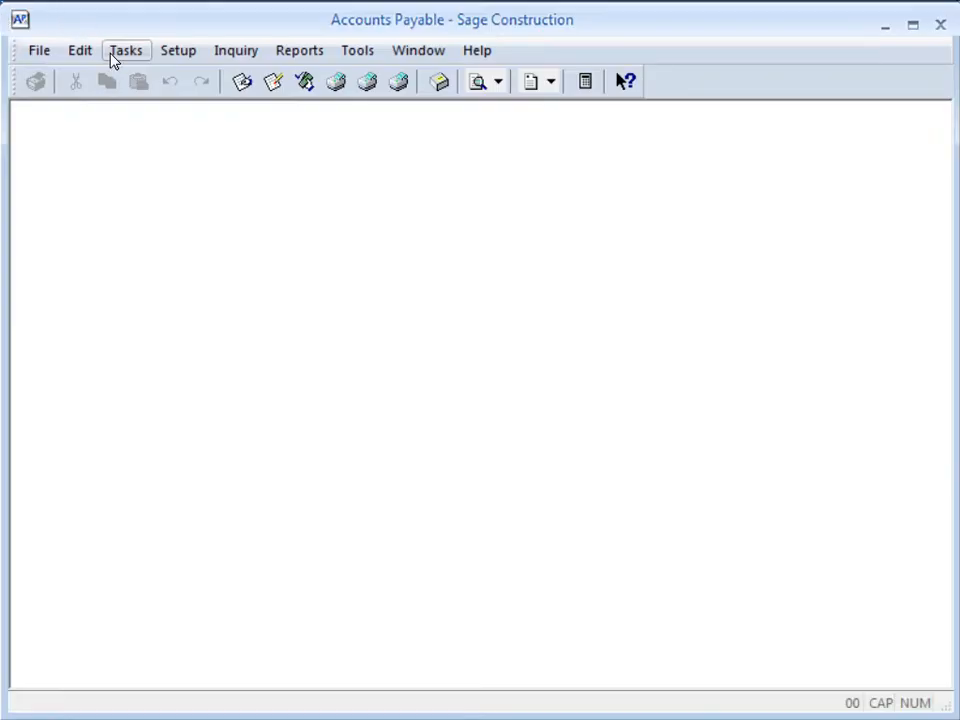
Step: Start Form 1099 (USA) under Government eFile and Reporting with 1099-NEC as the form
left_click(124, 50)
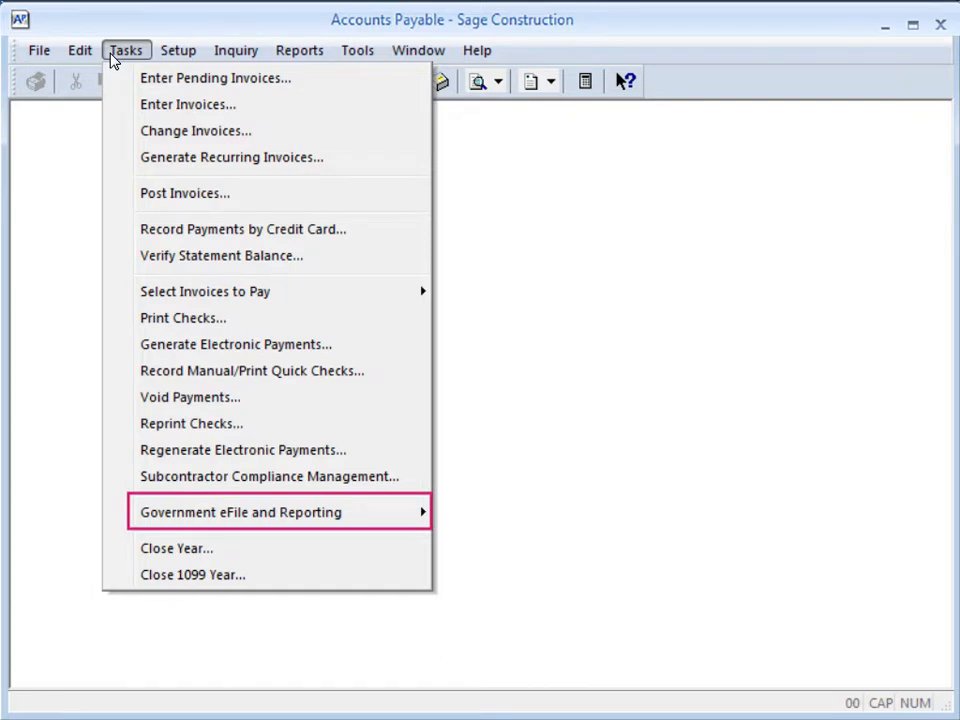
mouse_move(346, 524)
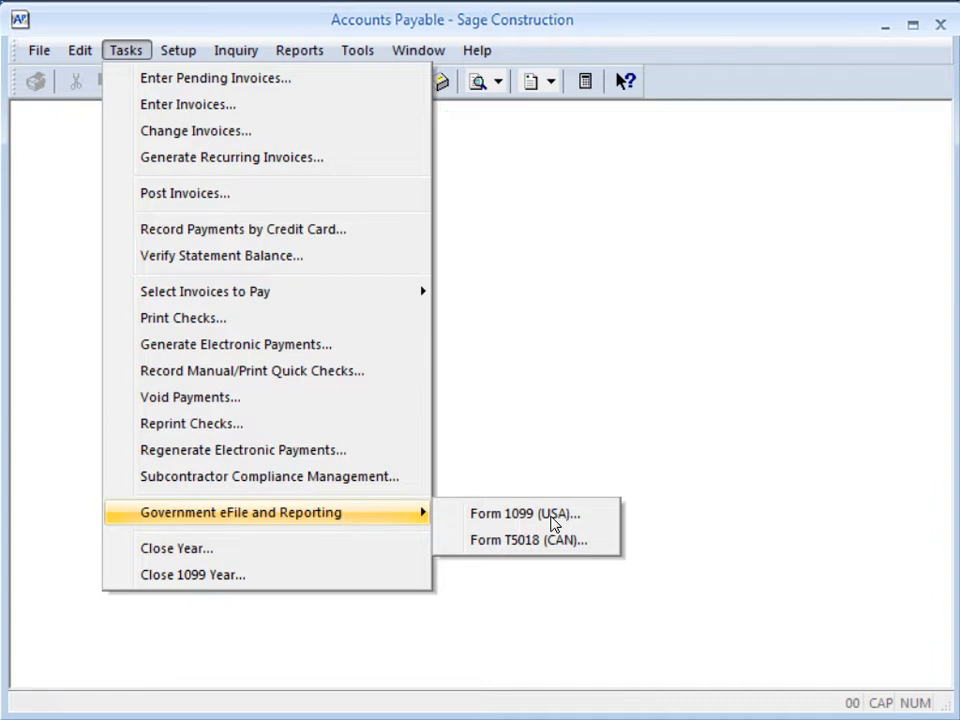
left_click(555, 515)
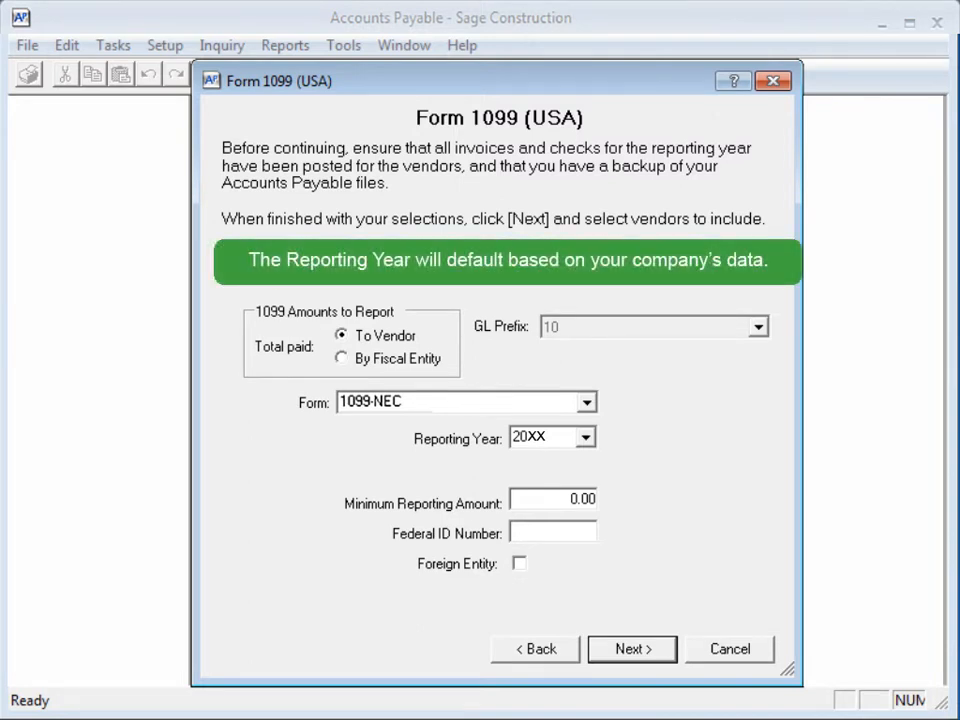
left_click(588, 405)
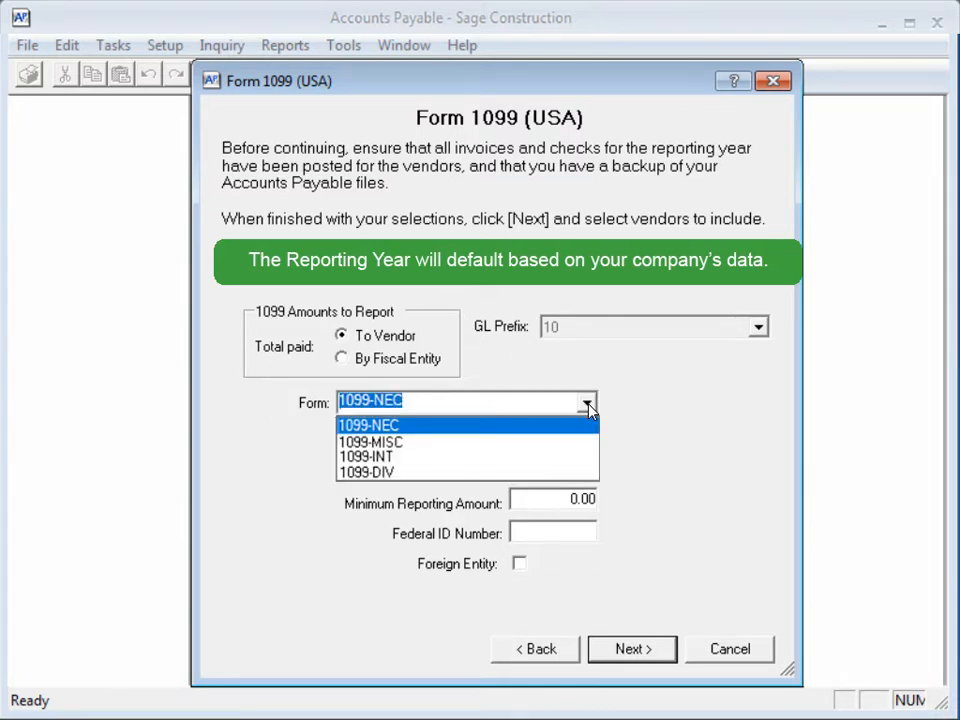
left_click(565, 425)
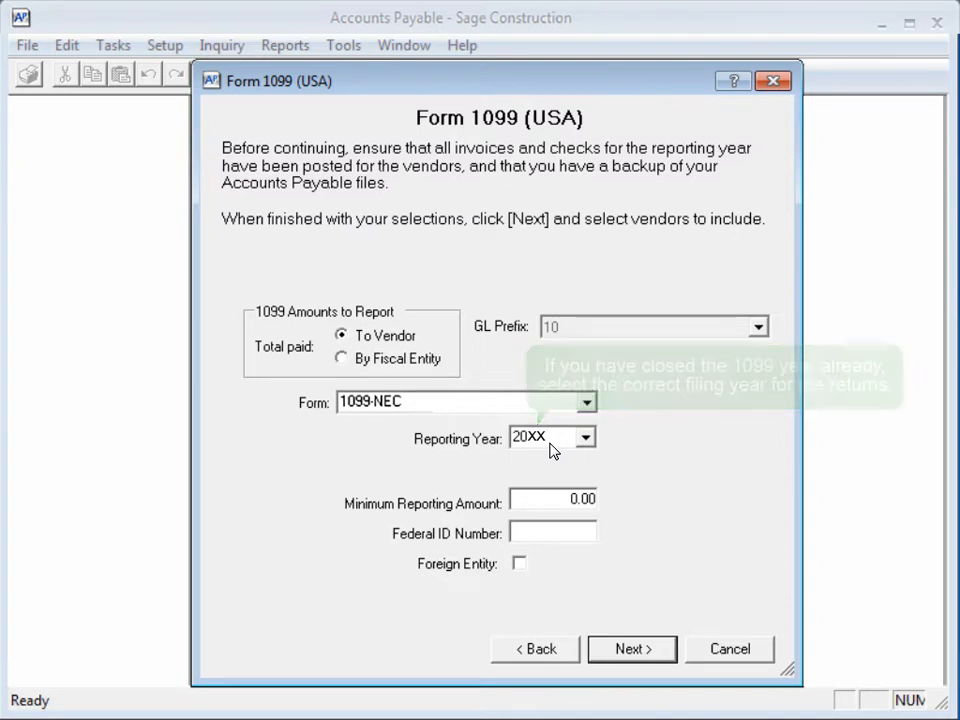
Step: Try reporting the total paid by fiscal entity for GL prefix 21, and switch back to reporting to vendor
left_click(343, 359)
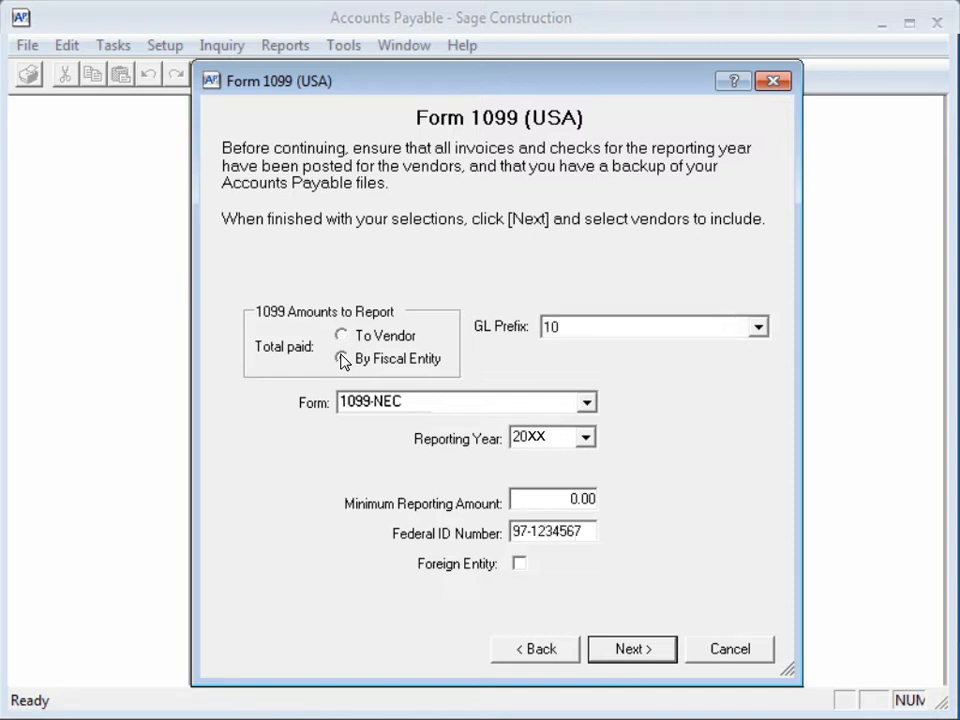
left_click(759, 329)
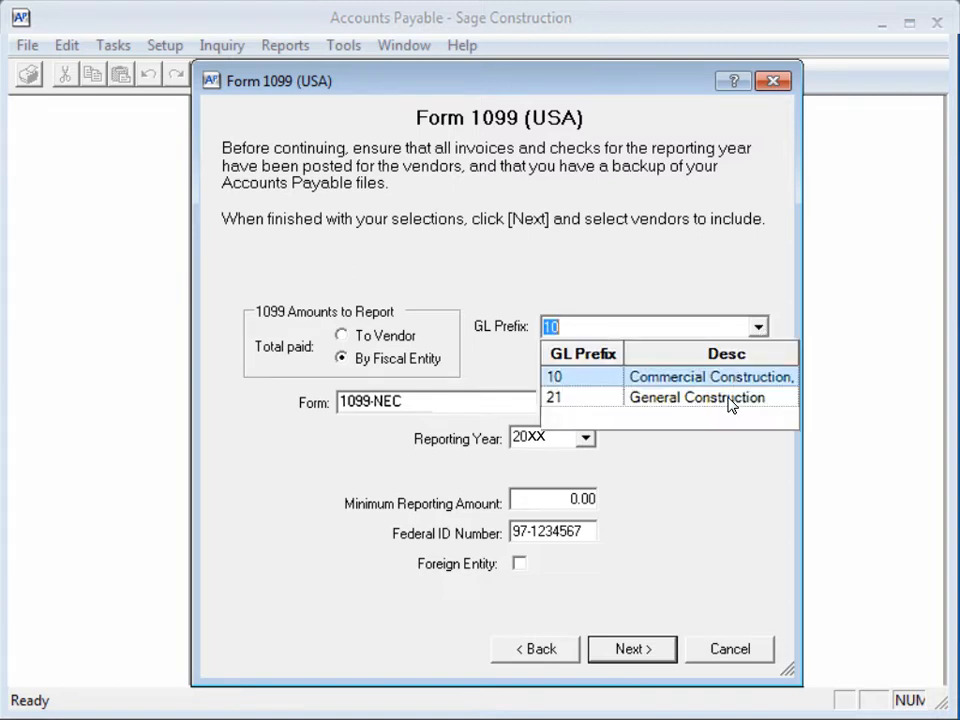
left_click(731, 399)
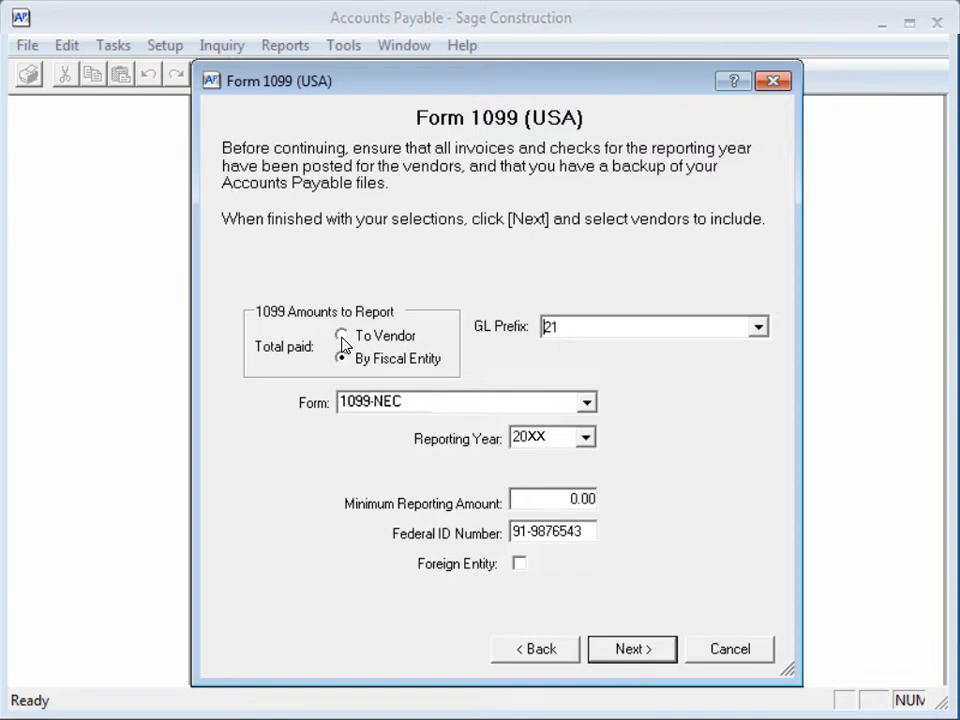
left_click(342, 338)
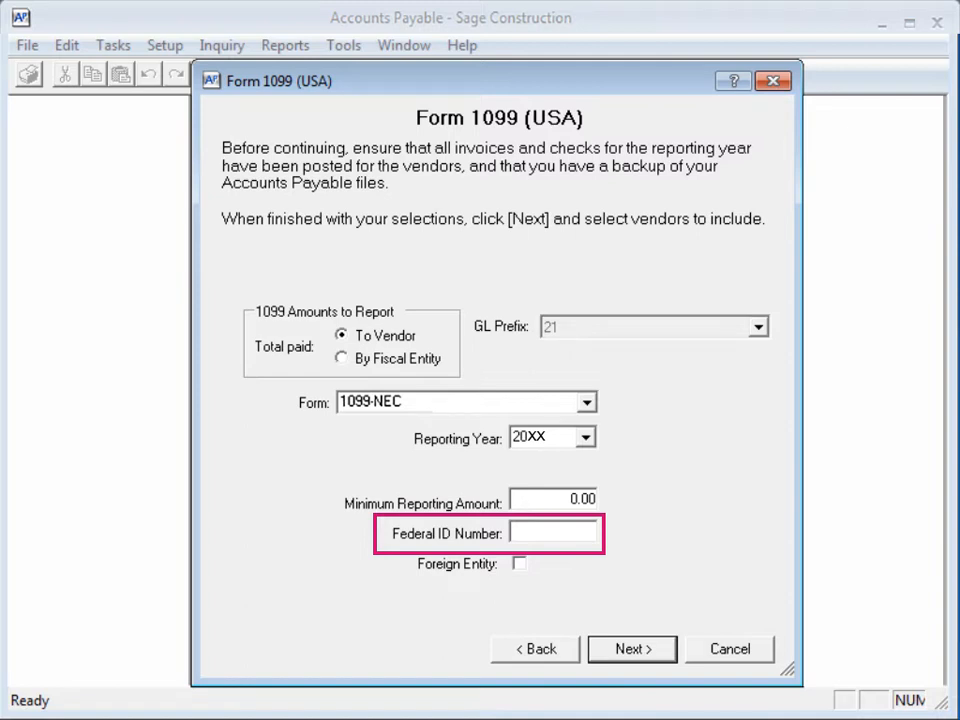
Step: Enter the company's federal ID number and a minimum reporting amount of 600.00, and continue to the vendor selection
type("11-1234567")
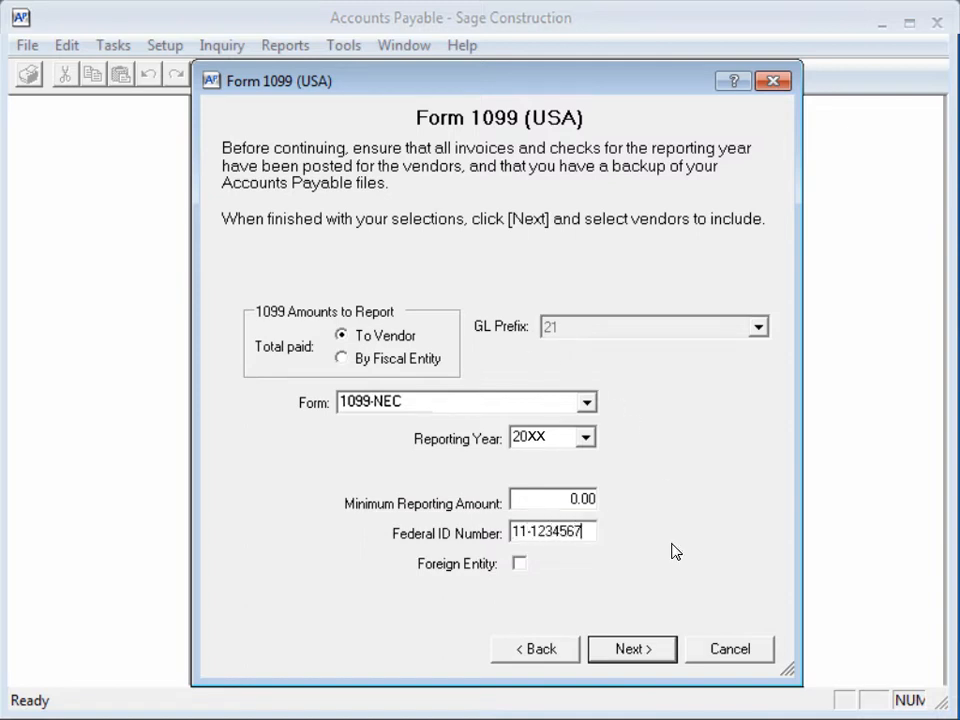
key("shift+Tab")
type("600.00")
left_click(666, 655)
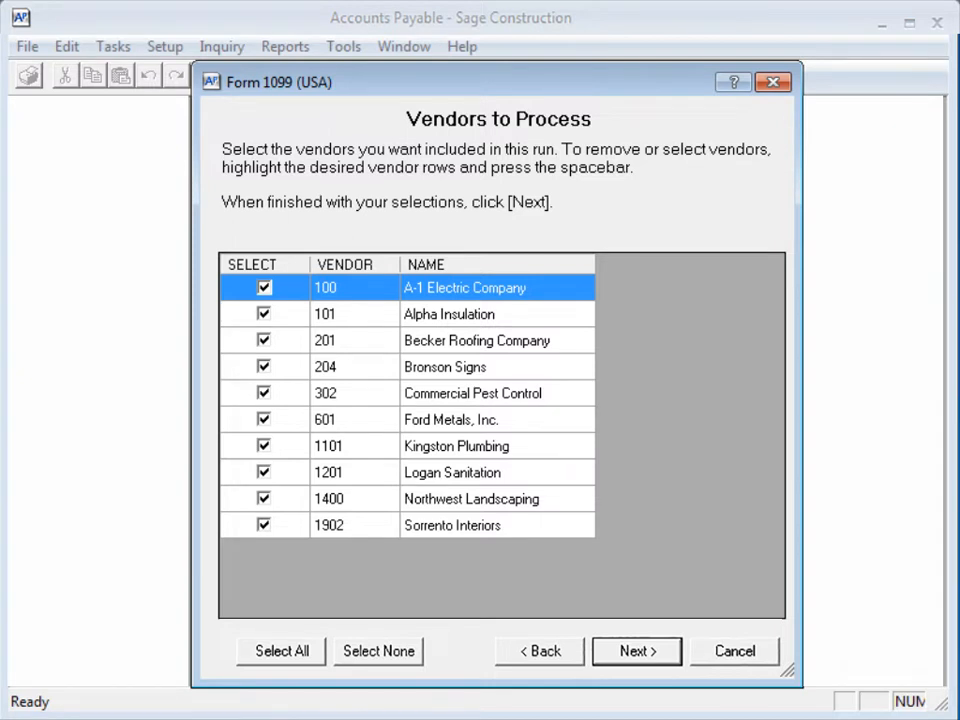
Step: Exclude A-1 Electric Company, Becker Roofing Company and Commercial Pest Control from the vendor run, and include them again
left_click(477, 340, "ctrl")
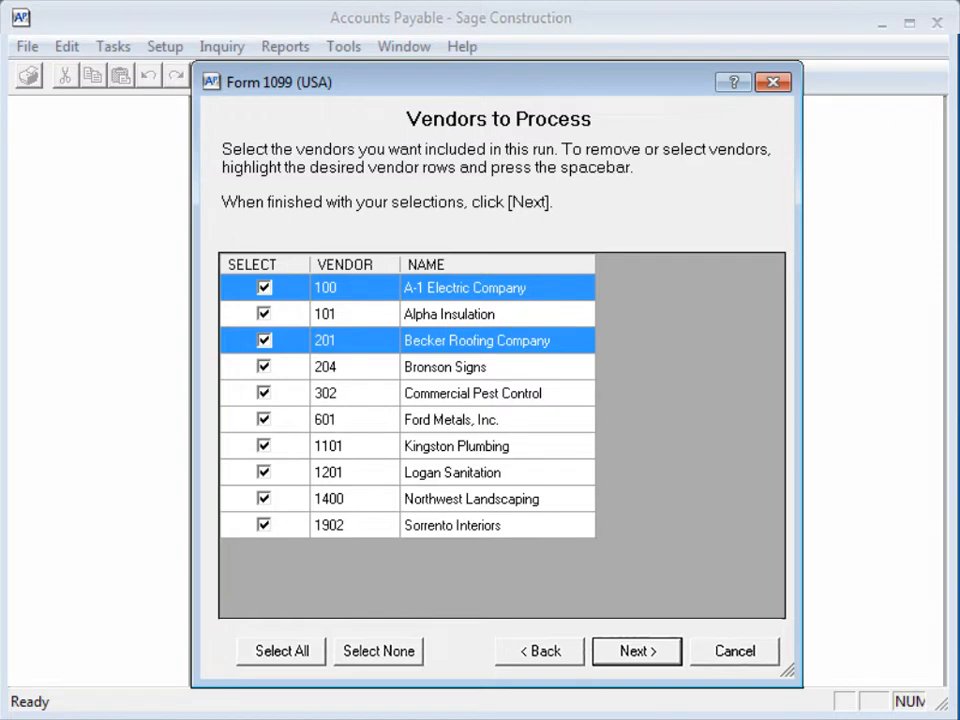
left_click(472, 392, "ctrl")
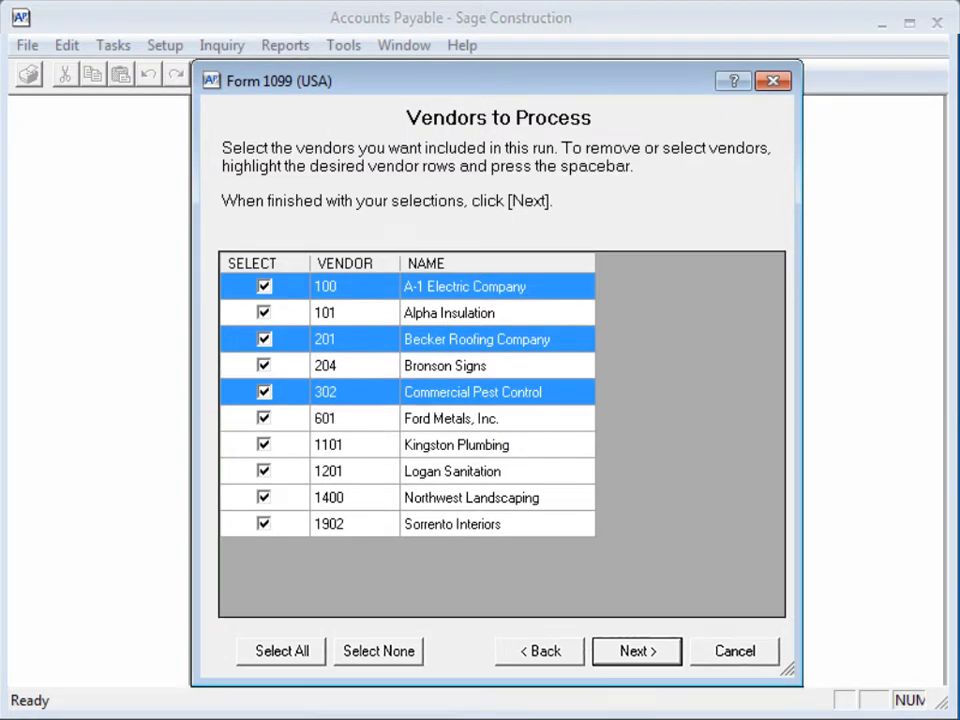
key("space")
key("space")
Step: Generate the 1099 forms for all listed vendors and start processing the 1099/1096s without a test drive
left_click(669, 656)
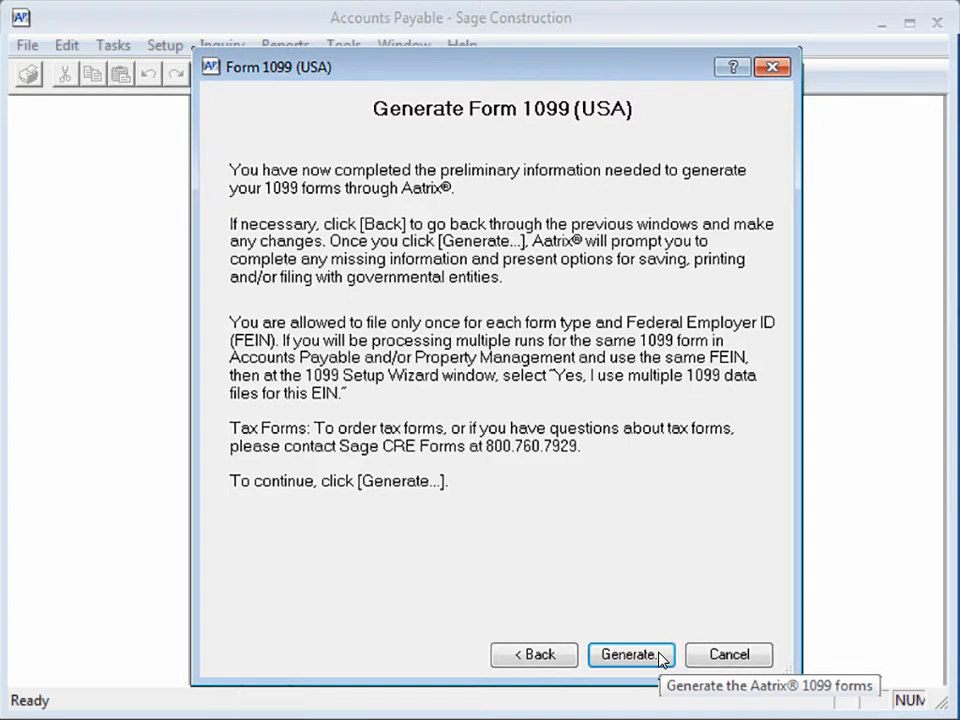
left_click(630, 655)
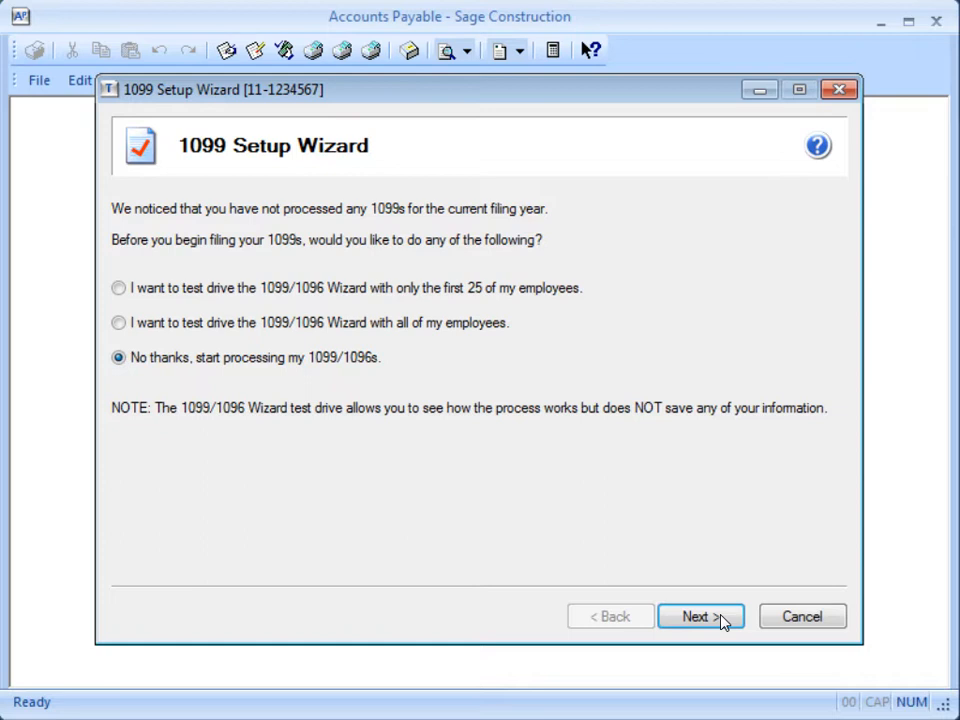
left_click(700, 616)
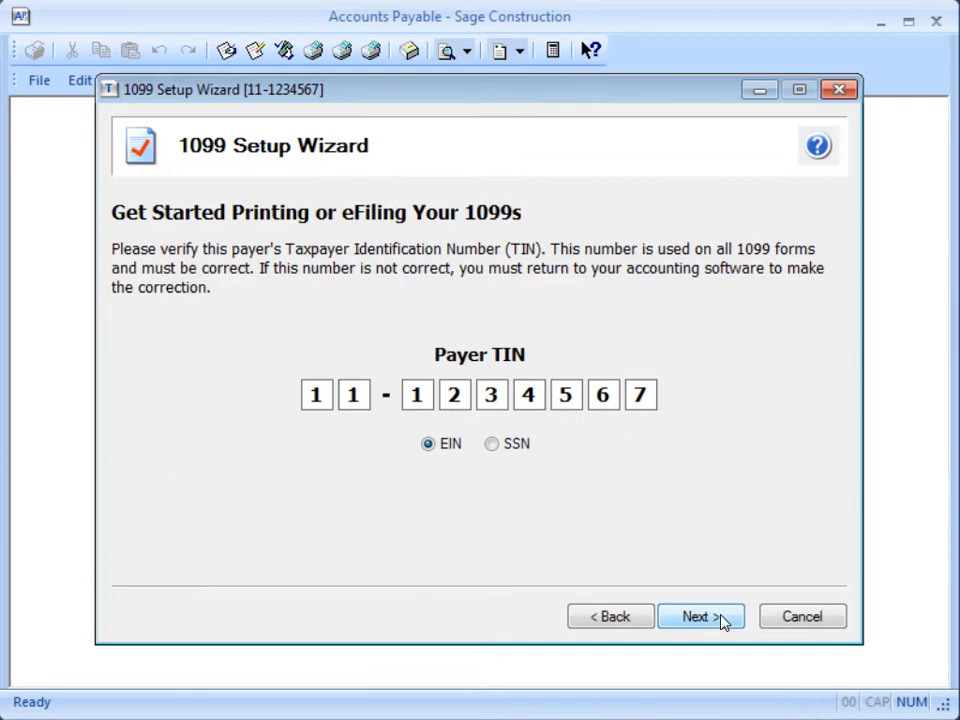
Step: Confirm the payer's EIN and company information, using a single 1099 data file and filing for the own company/employer
left_click(724, 619)
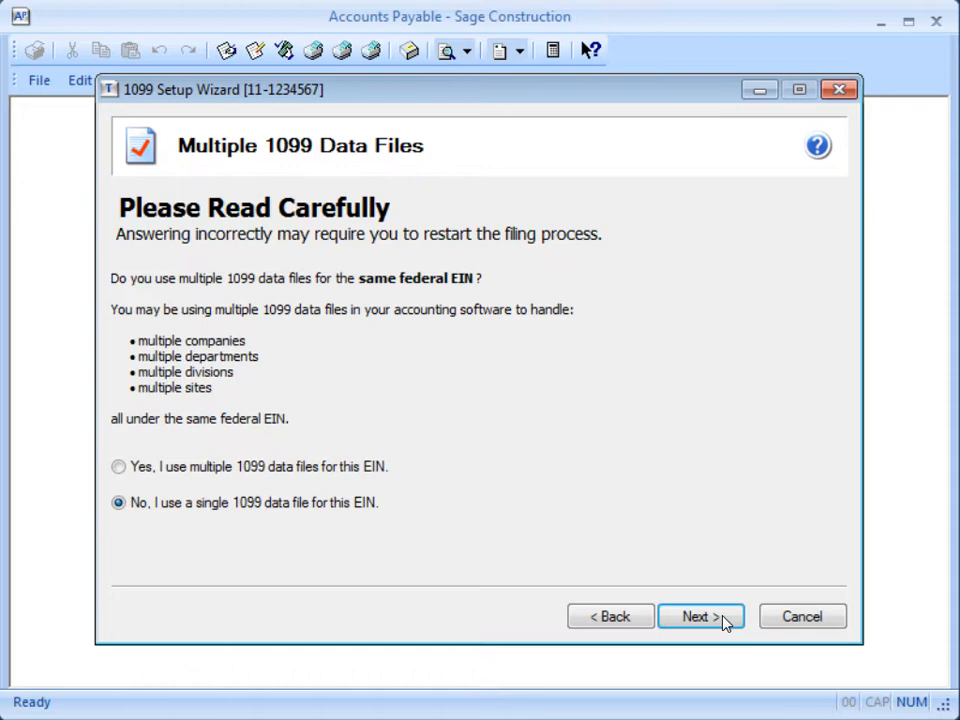
left_click(722, 617)
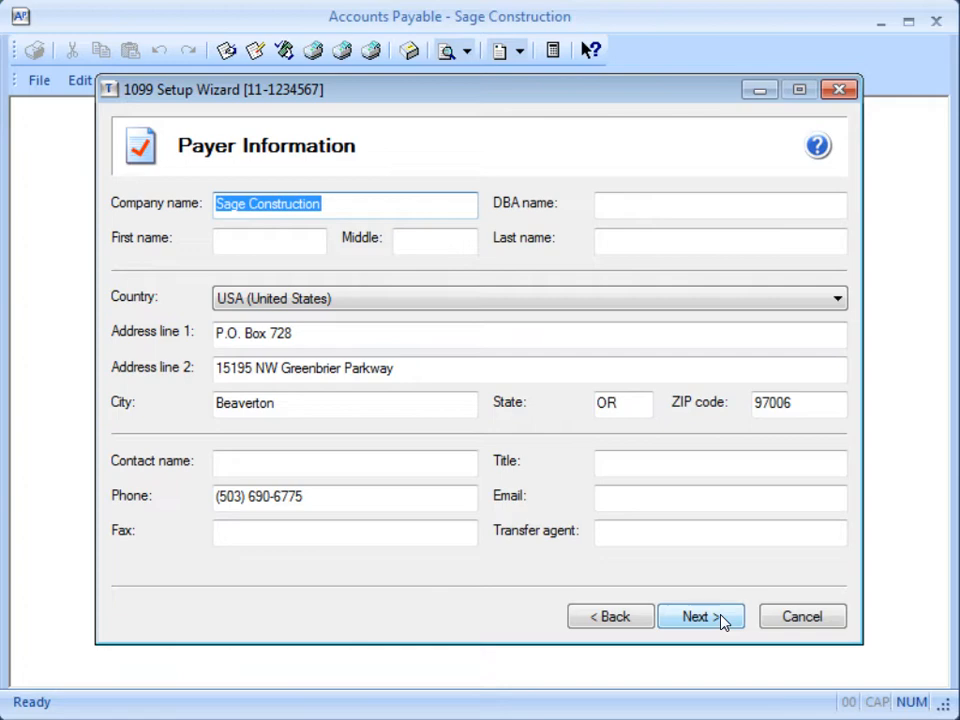
left_click(723, 619)
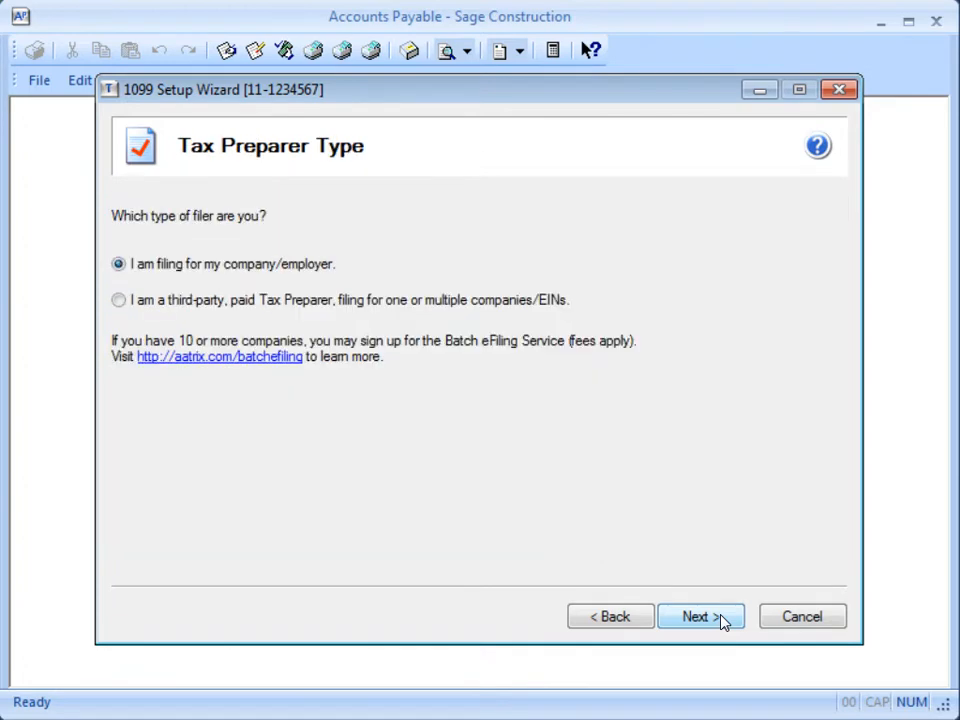
left_click(723, 619)
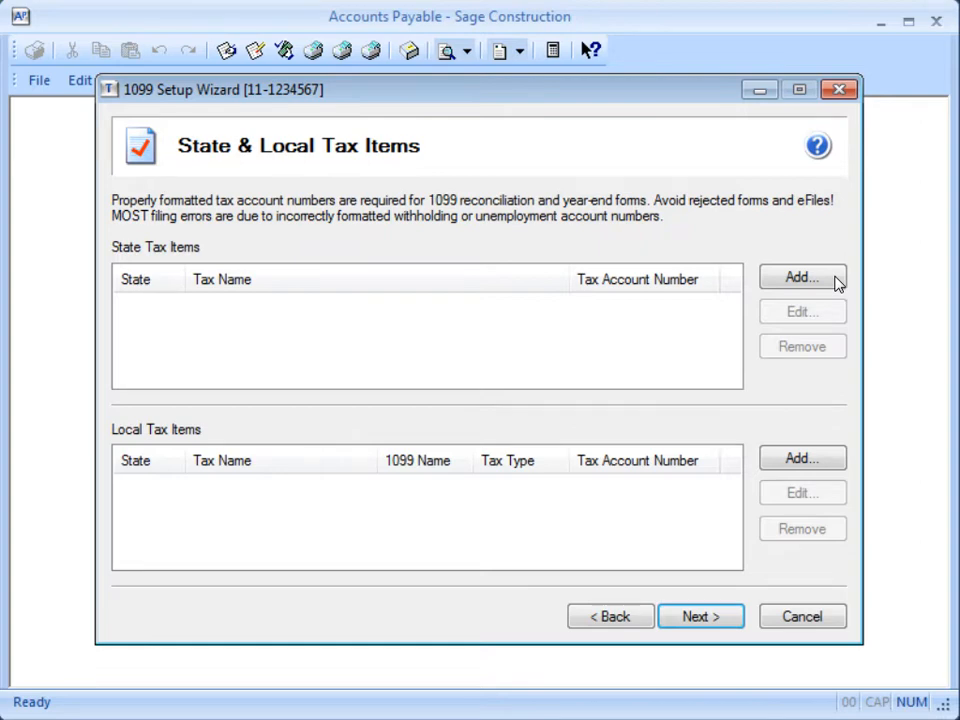
Step: Add an OR (Oregon) State Withholding tax item with its tax account number, and finish the state and local tax items
left_click(836, 280)
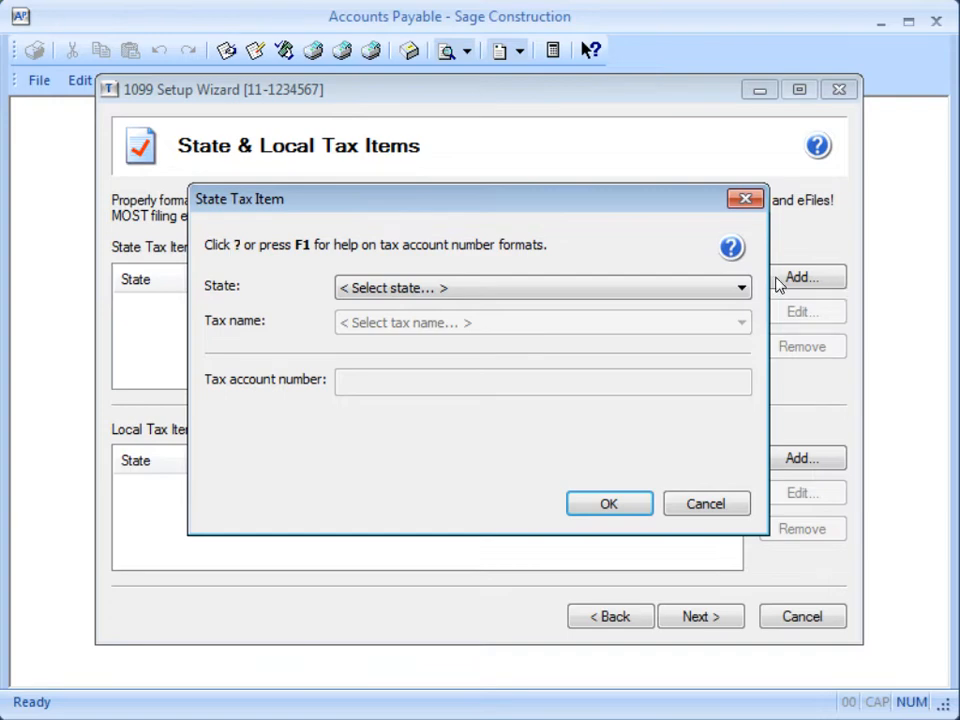
left_click(744, 290)
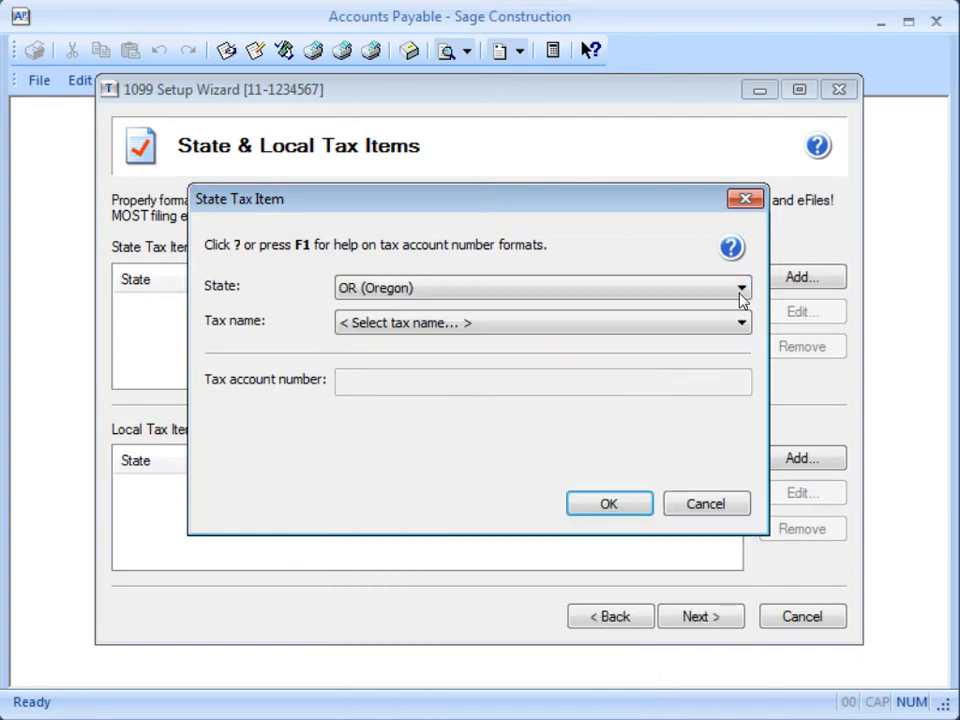
left_click(741, 325)
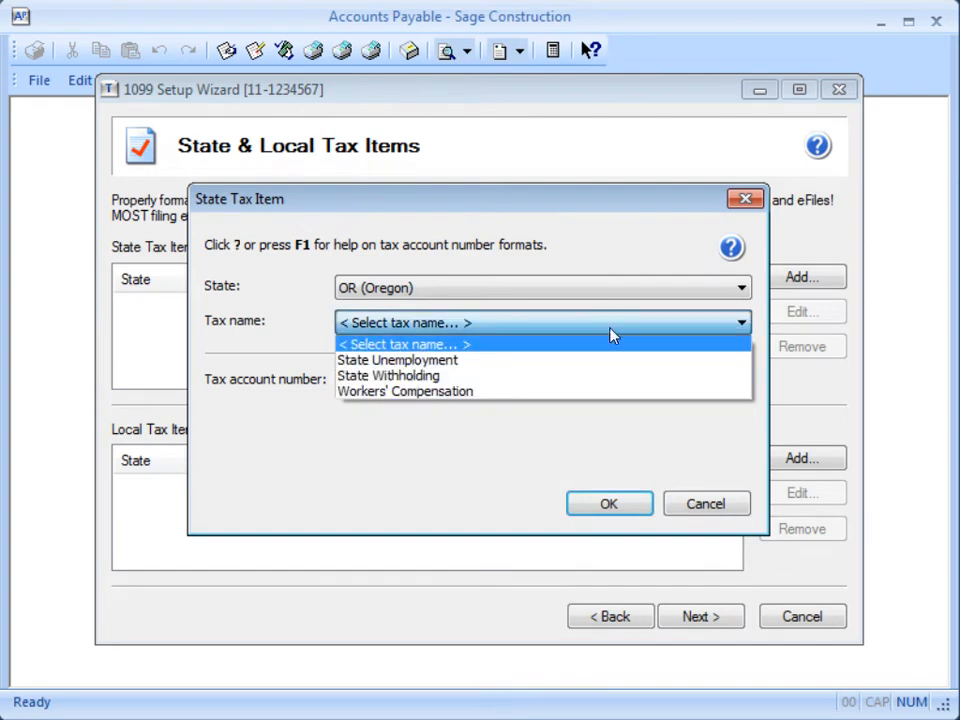
left_click(542, 375)
left_click(519, 381)
type("112345-6")
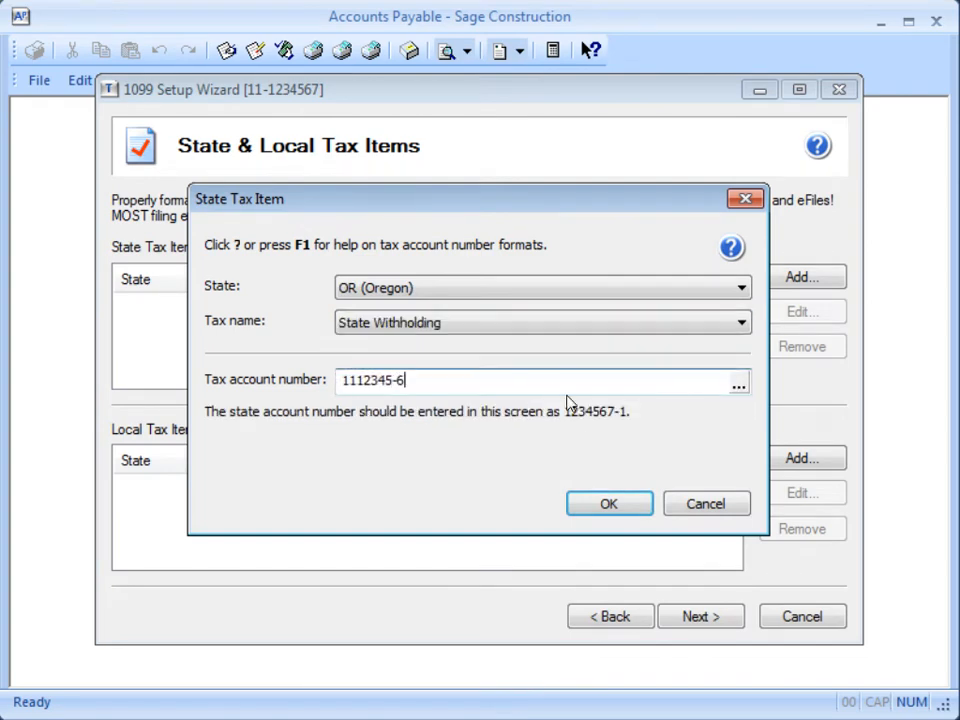
left_click(607, 505)
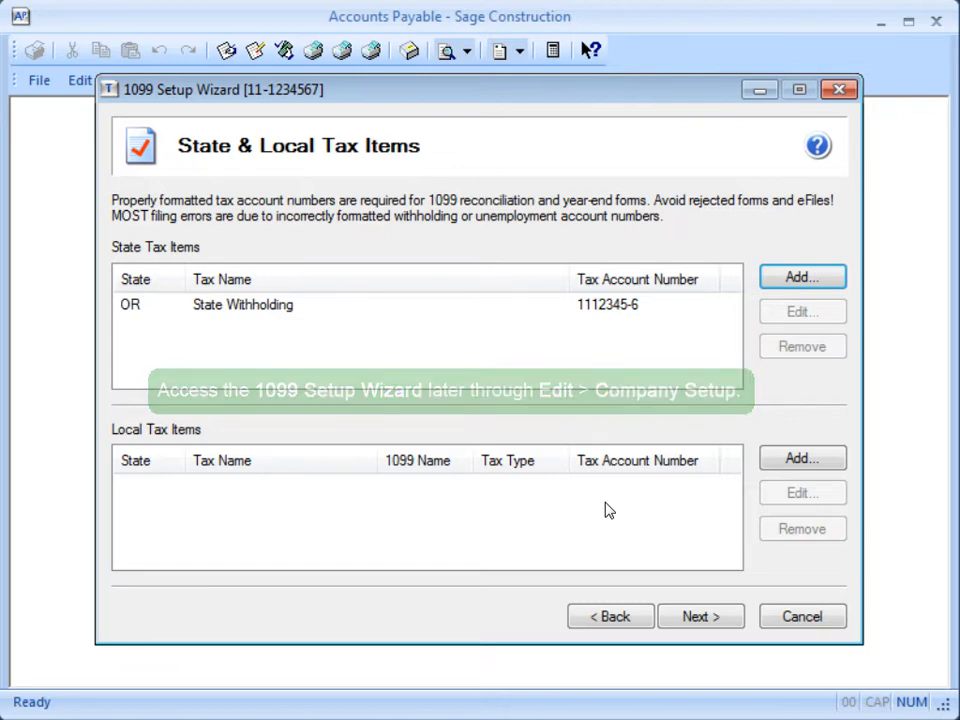
left_click(729, 616)
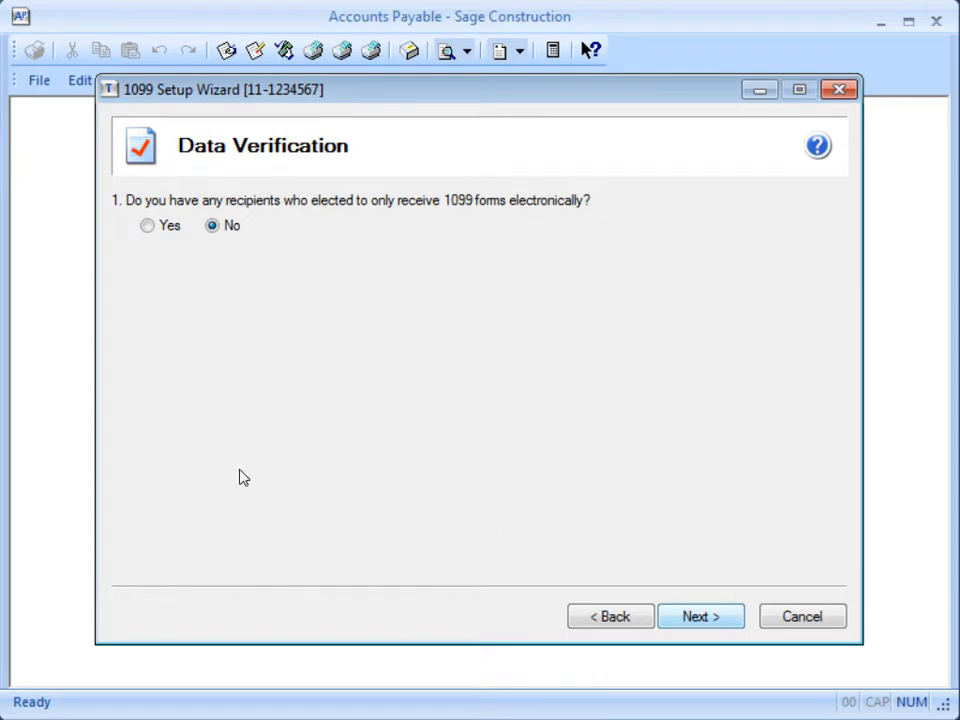
Step: Answer Yes to recipients receiving 1099 forms only electronically, and accept no truncation and printed zeros for recipient identification numbers
left_click(147, 227)
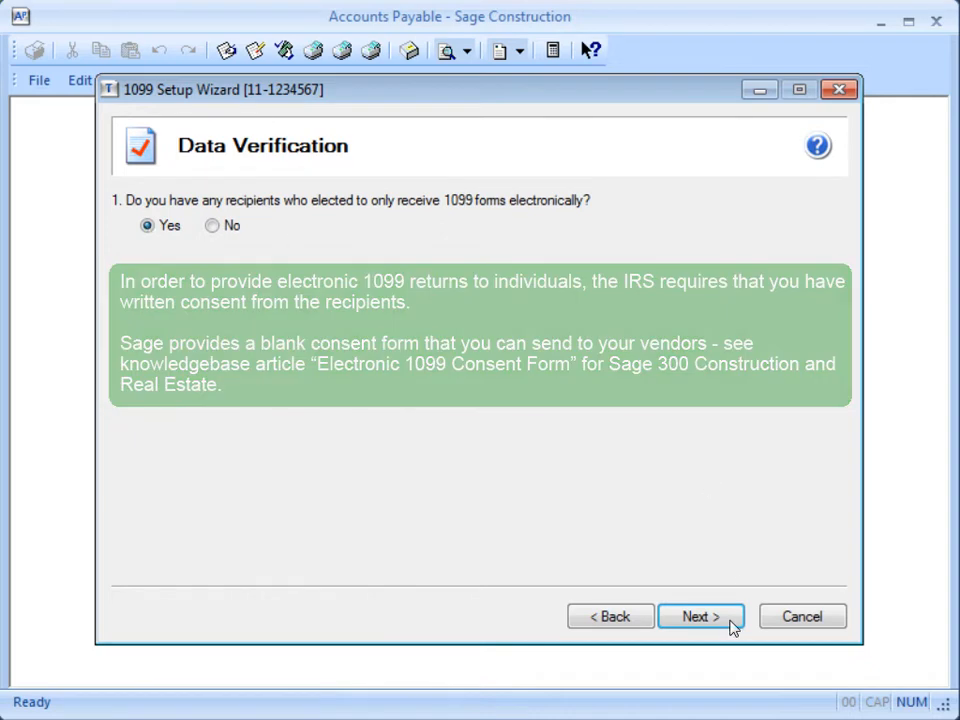
left_click(727, 621)
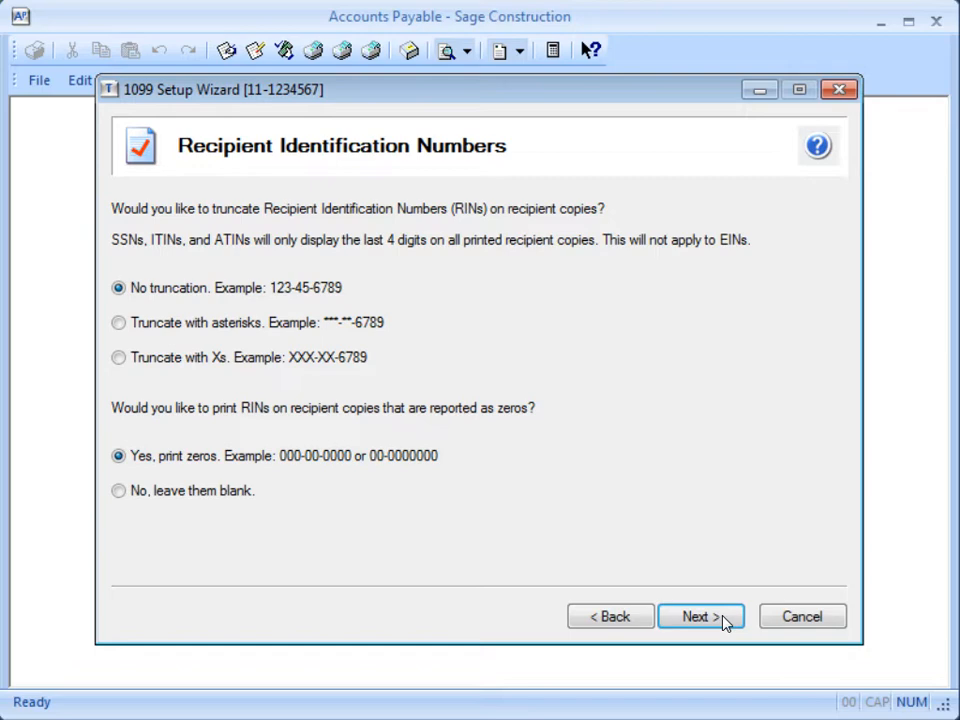
left_click(700, 617)
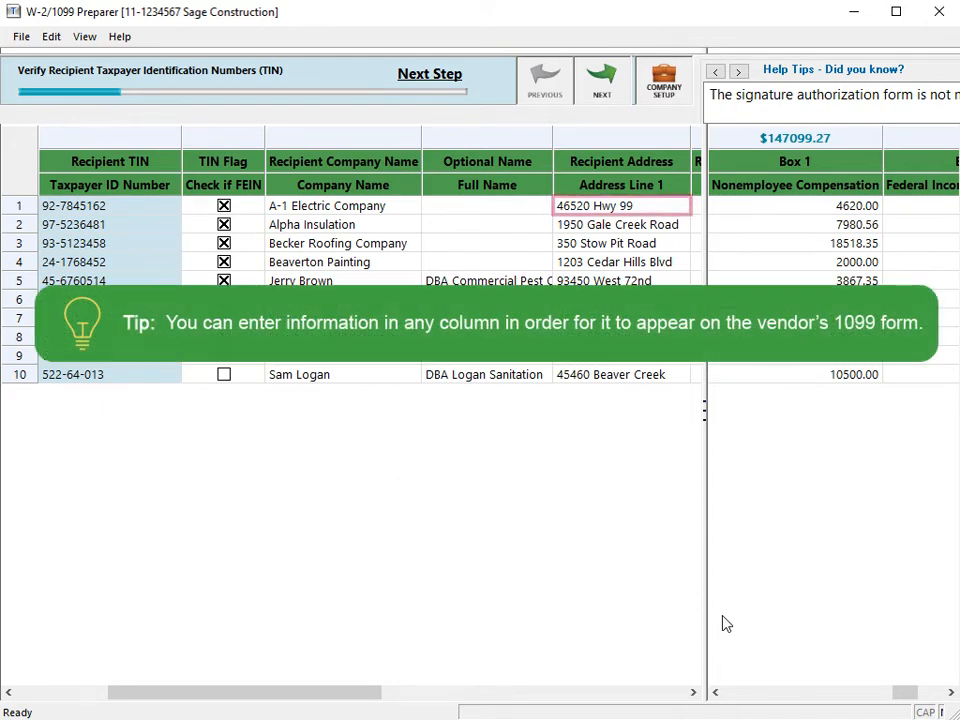
Step: Replace A-1 Electric Company's Address Line 1 and correct the invalid taxpayer ID number in row 10
type("800 St Johns Blvd")
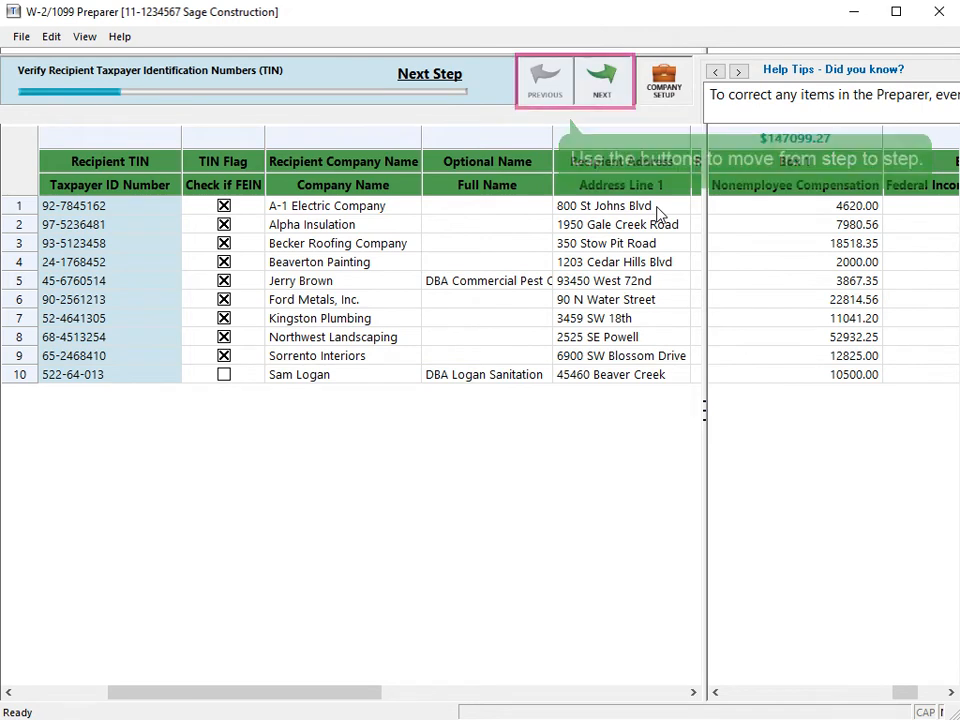
left_click(622, 96)
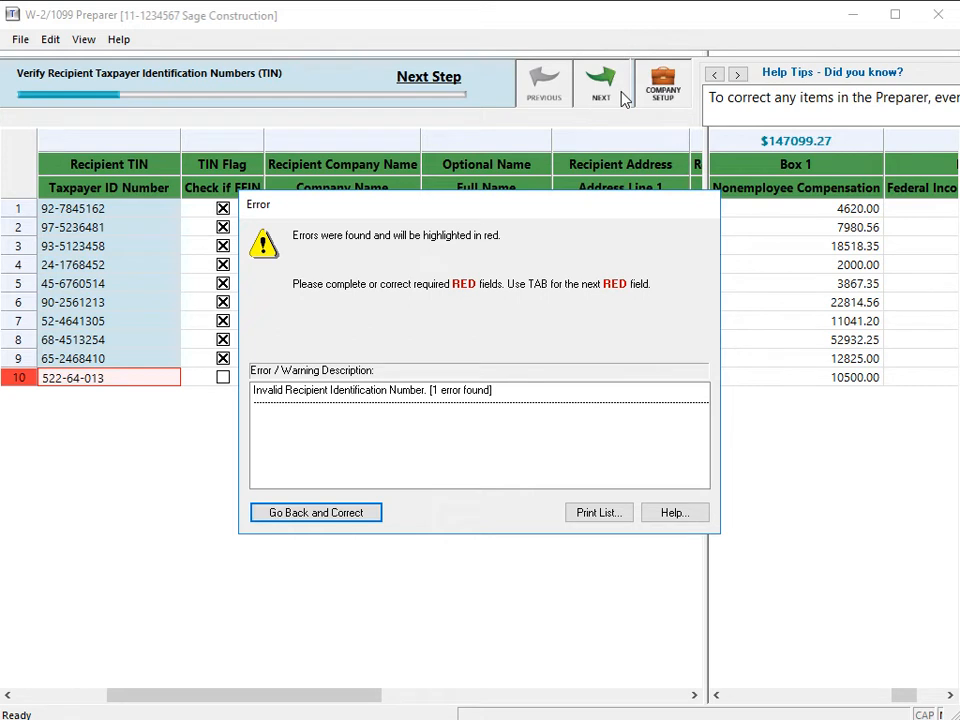
left_click(369, 514)
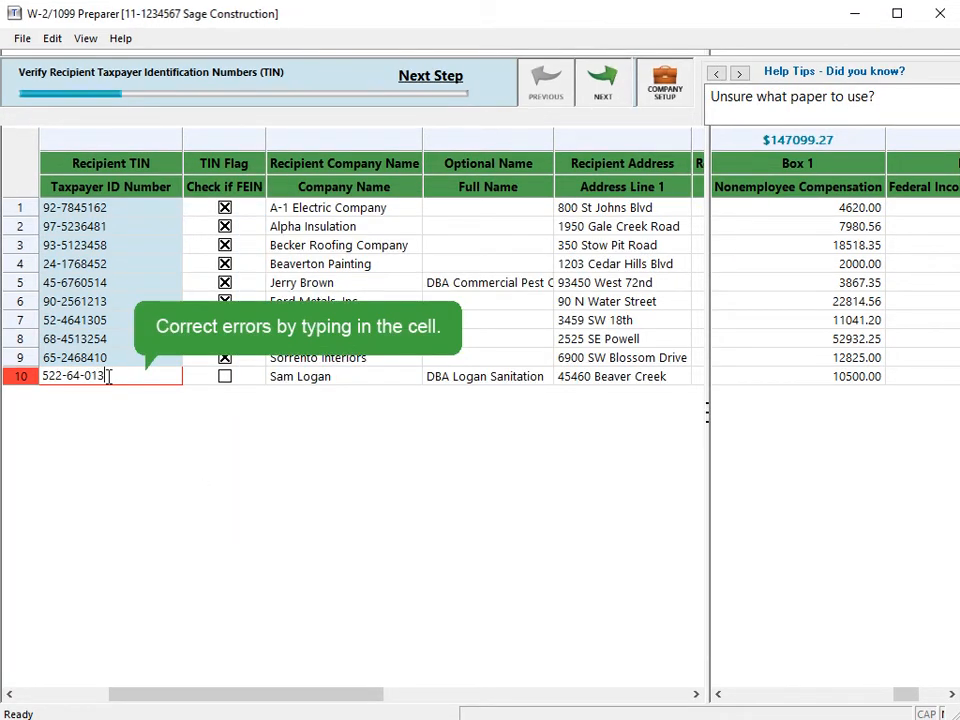
left_click(606, 92)
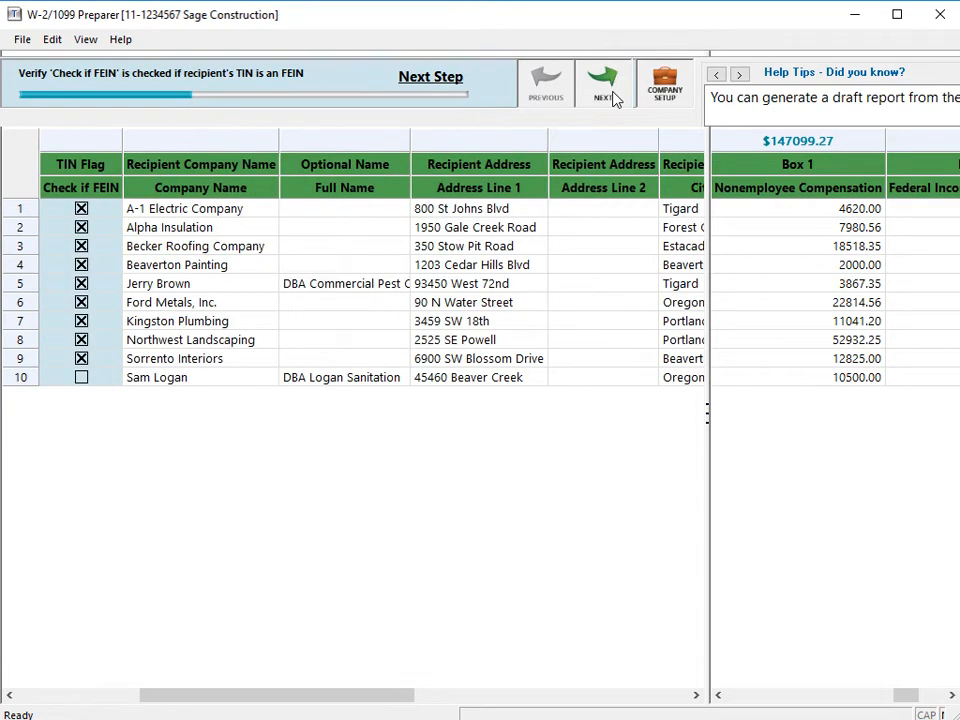
Step: Accept the FEIN flags and bring up the recipients' e-mail address and Electronic 1099 columns for verification
left_click(608, 92)
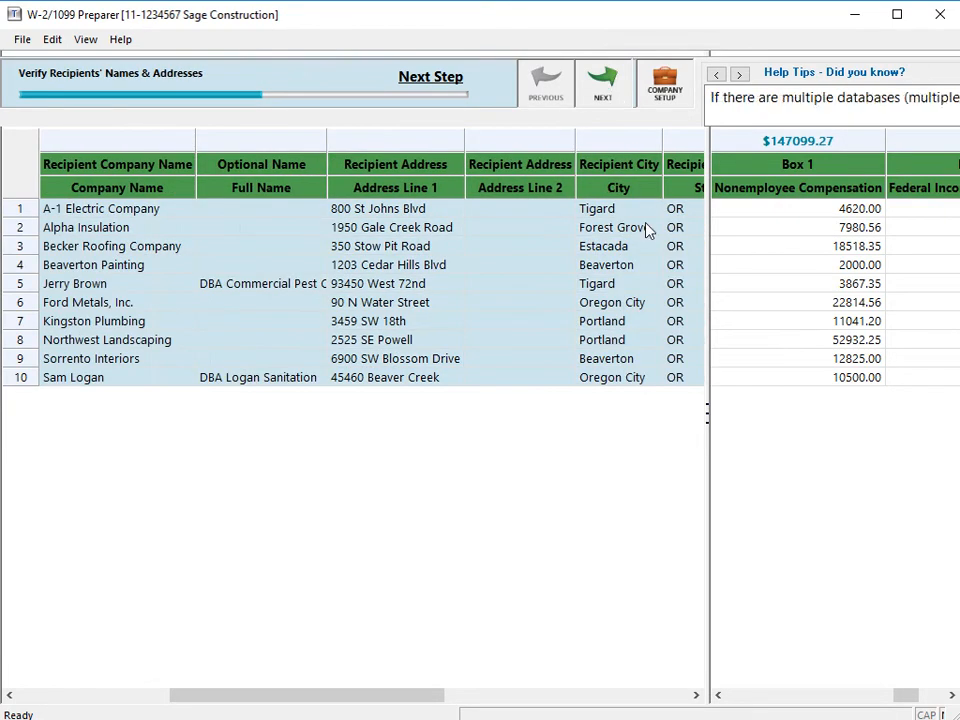
left_click(661, 697)
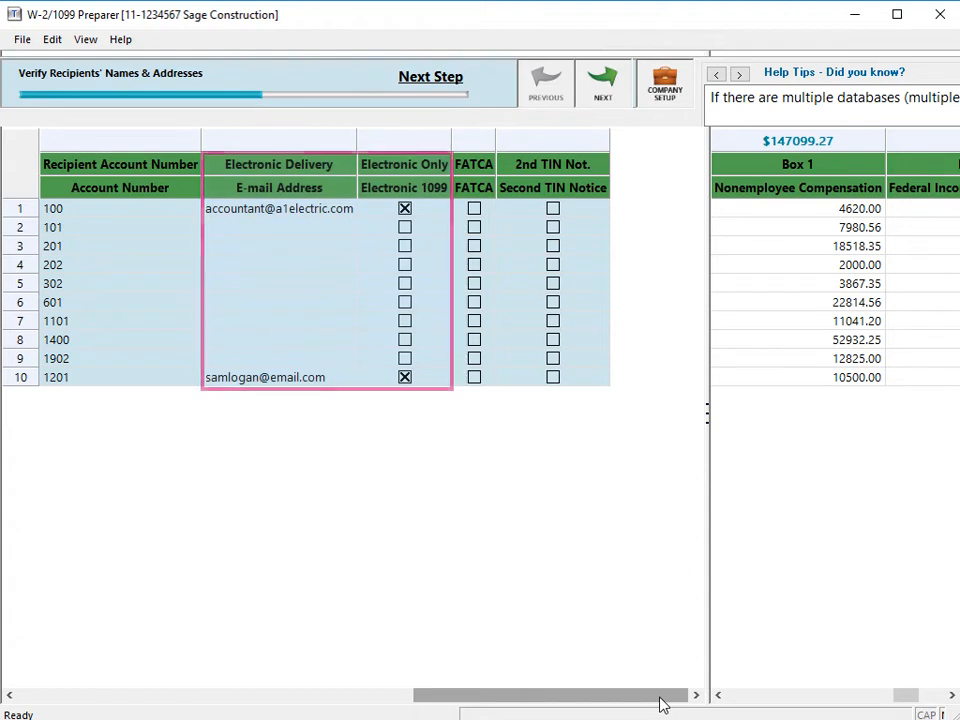
Step: Accept the recipients' names, addresses and electronic delivery settings and proceed to verifying all income boxes
left_click(605, 88)
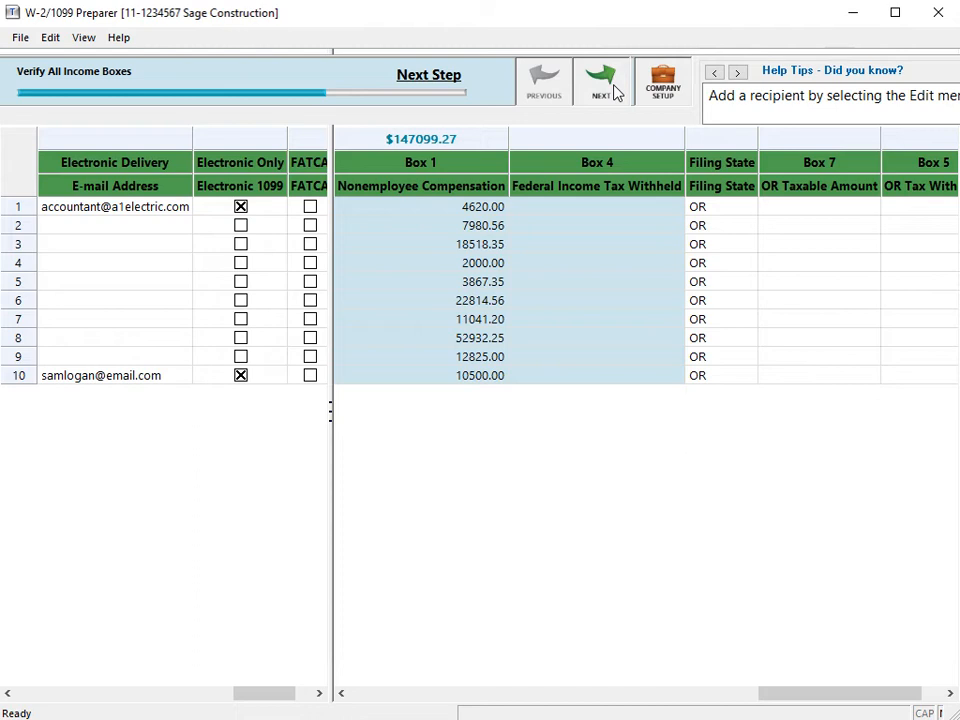
left_click(47, 40)
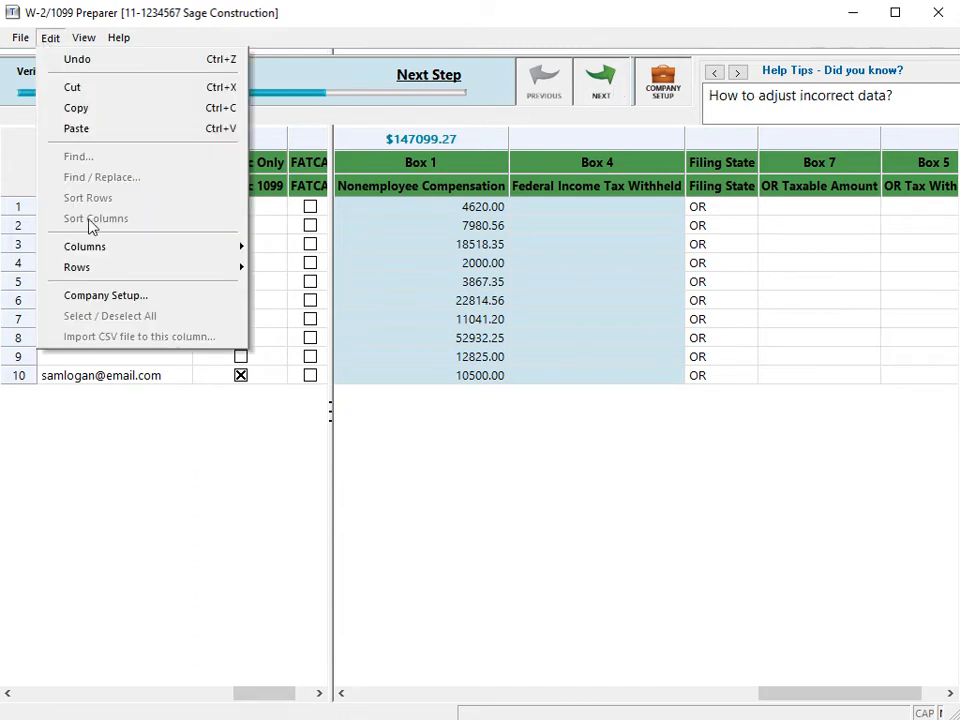
mouse_move(90, 268)
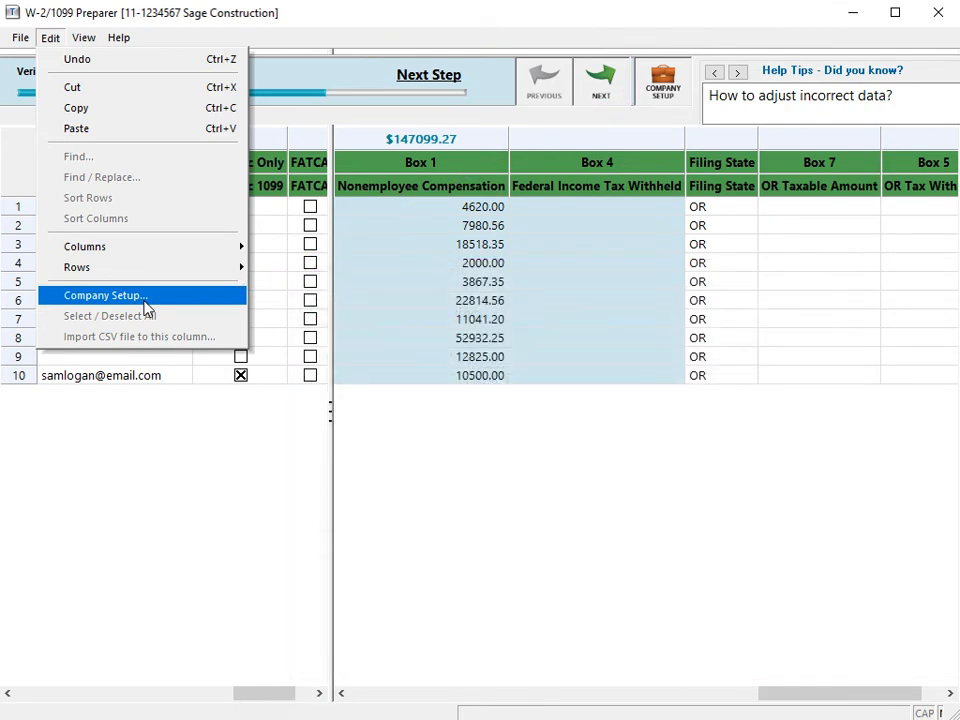
mouse_move(21, 44)
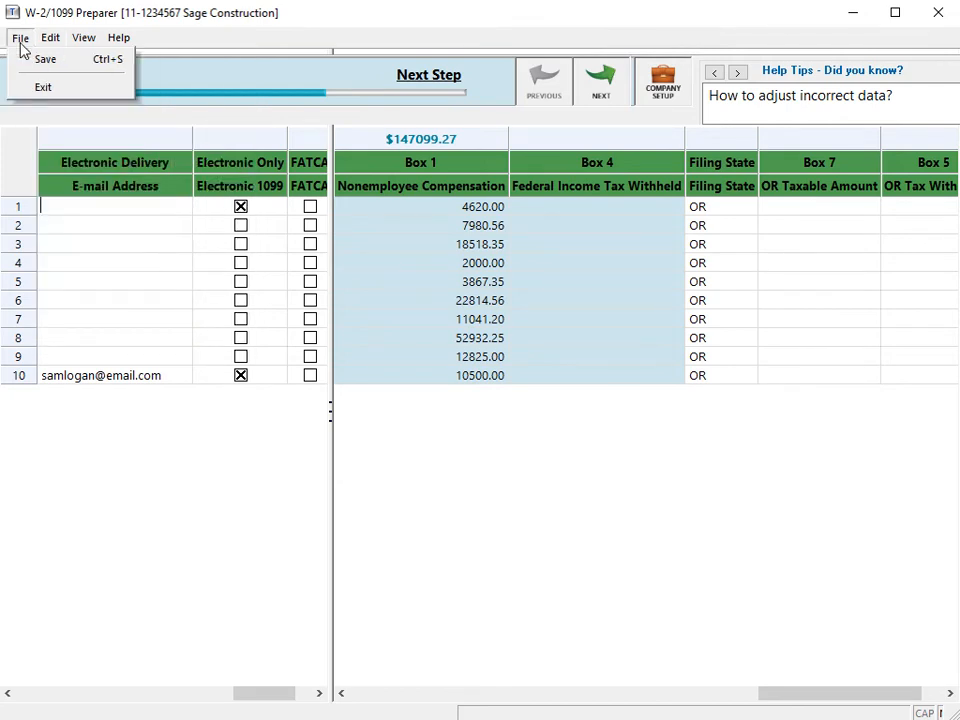
Step: Accept the income boxes and finish verification to reach the 1099 NEC printing and filing options
left_click(612, 96)
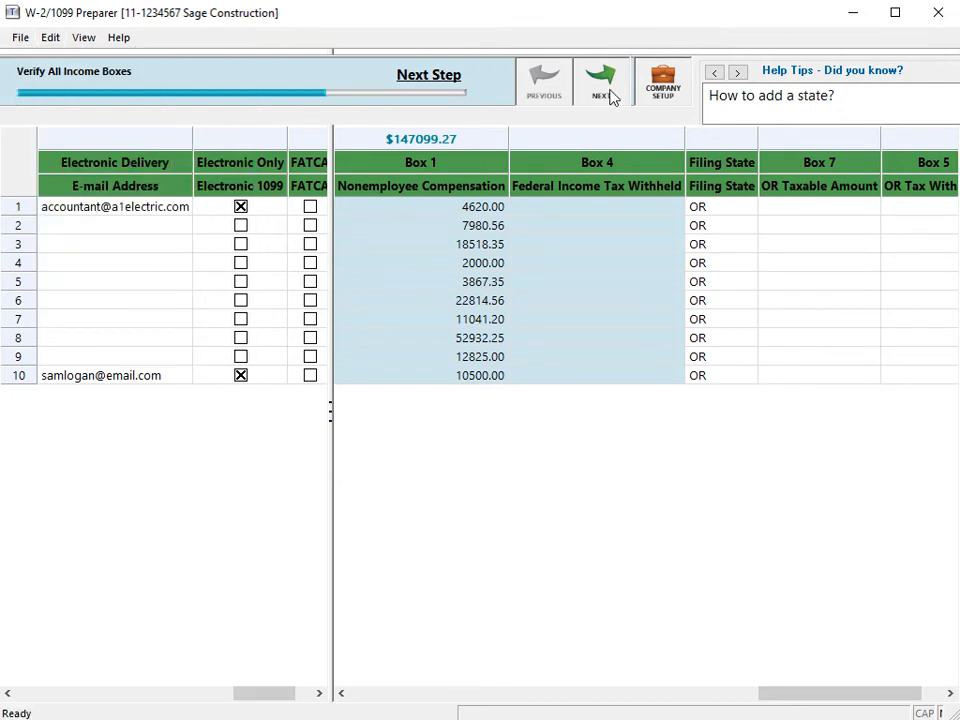
left_click(612, 96)
left_click(605, 90)
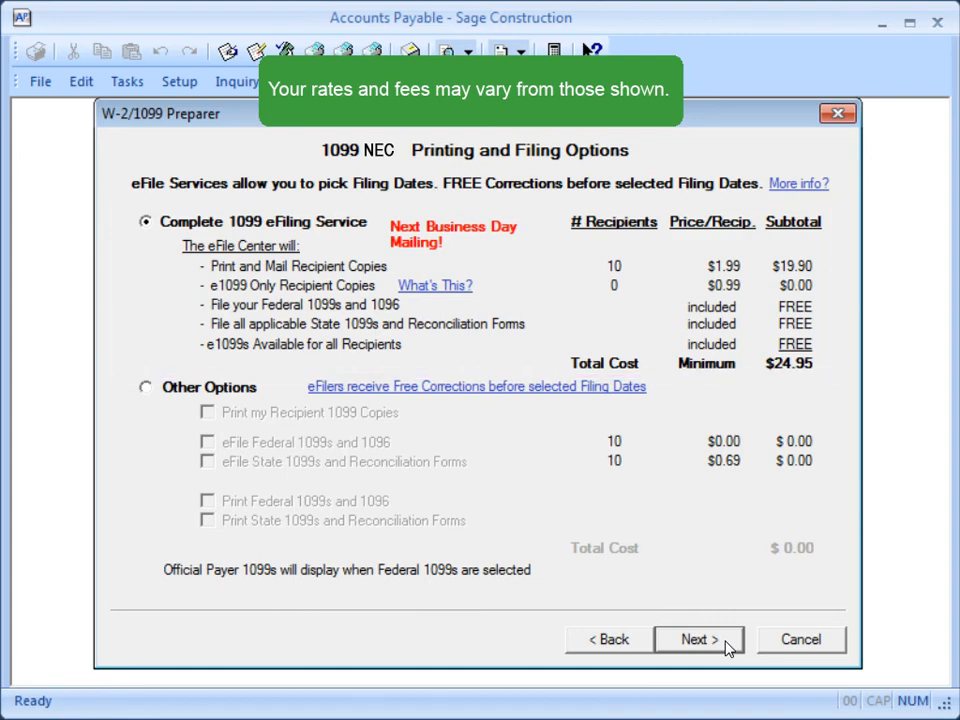
Step: Choose Other Options with recipient copies printed, federal and state 1099s eFiled, and both federal and state forms printed
left_click(146, 389)
left_click(207, 443)
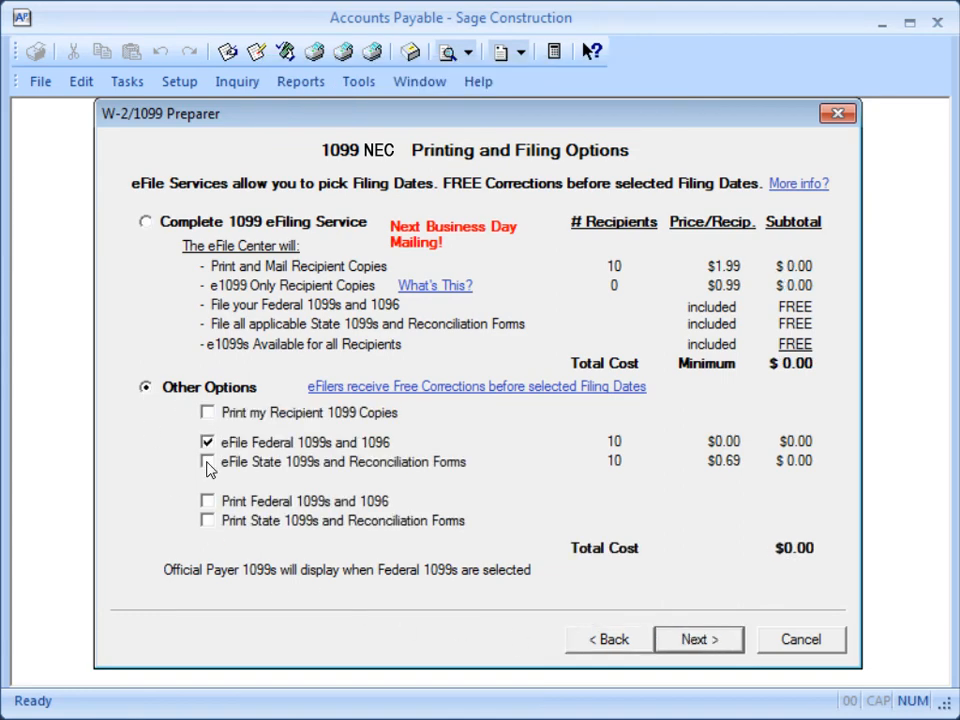
left_click(207, 463)
left_click(207, 413)
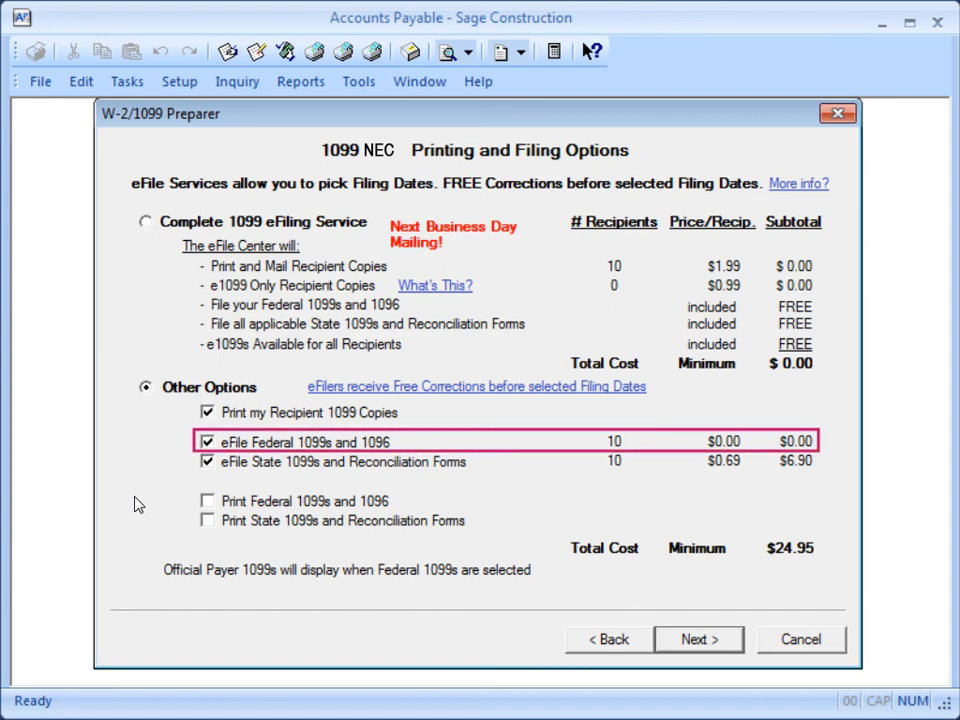
left_click(207, 502)
left_click(207, 521)
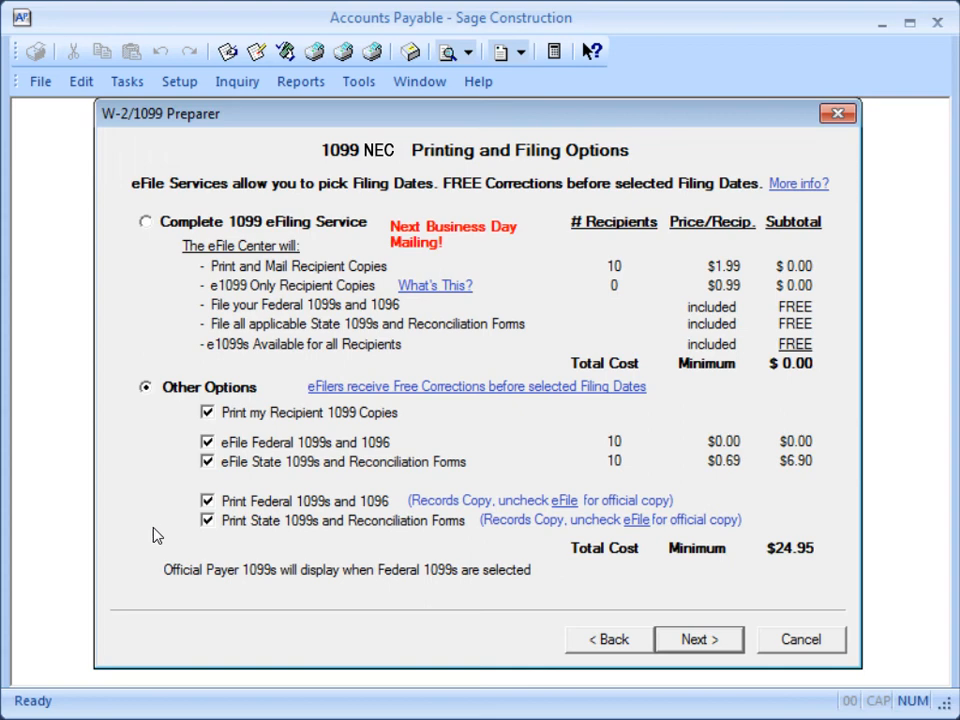
Step: Clear the federal and state eFile options to try official printed copies, and re-enable both eFile options
left_click(207, 461)
left_click(207, 442)
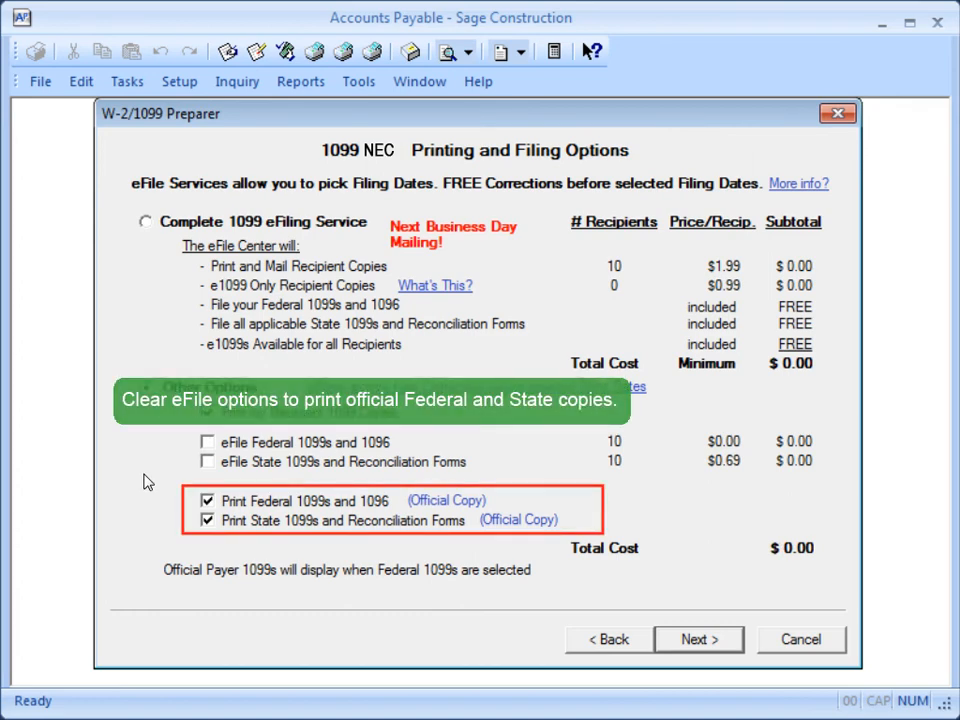
left_click(207, 463)
left_click(207, 442)
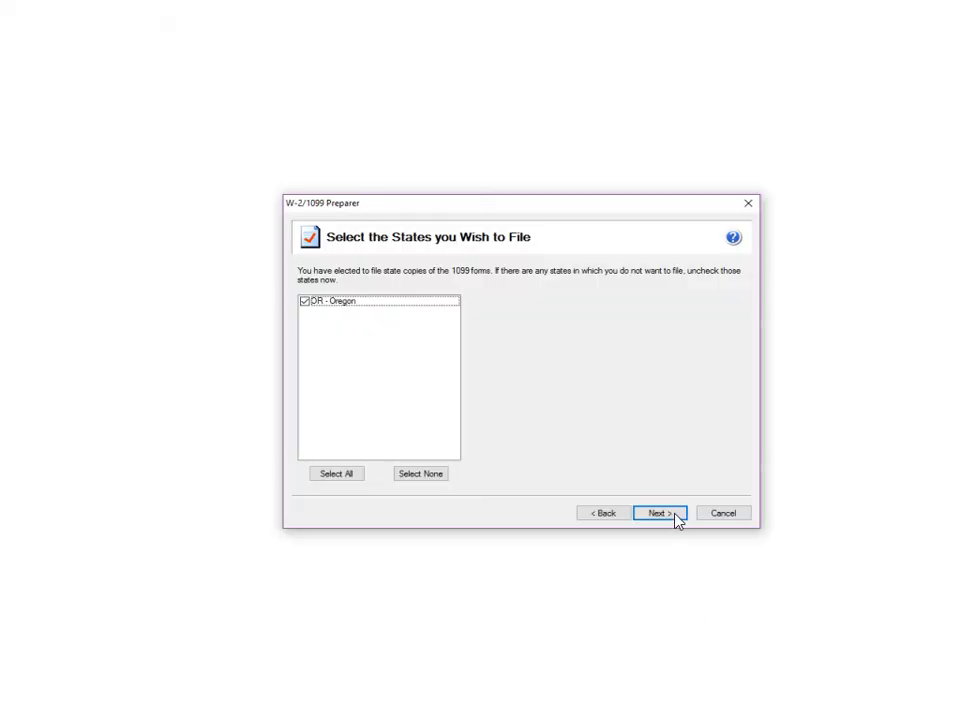
Step: Keep Oregon as the filing state, accept the list of forms for review, and page forward through the Oregon 1099-NEC report
left_click(676, 518)
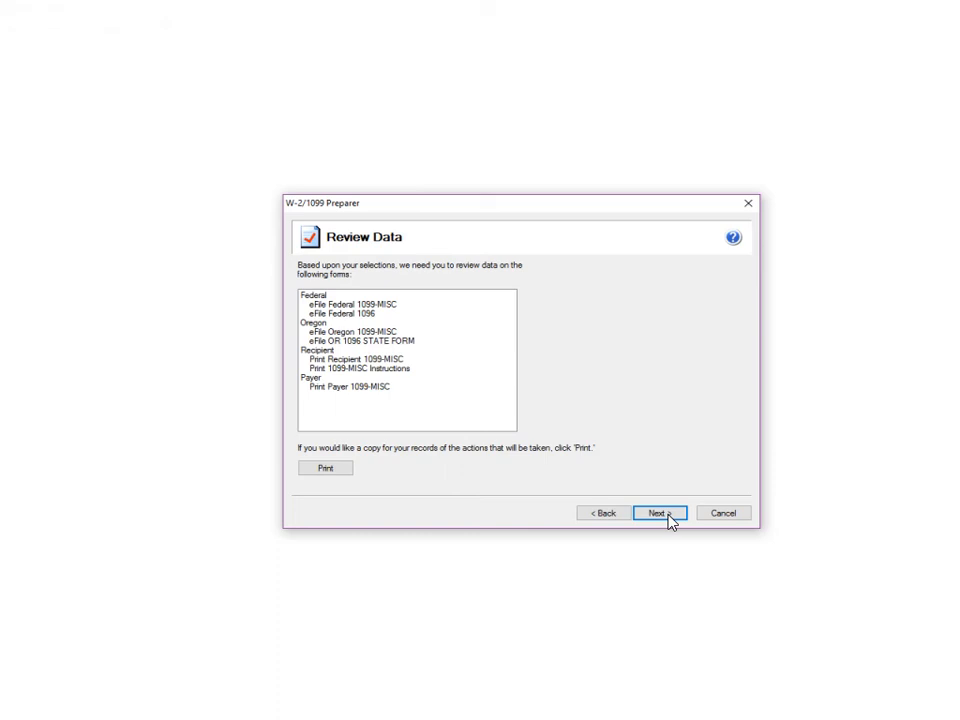
left_click(660, 513)
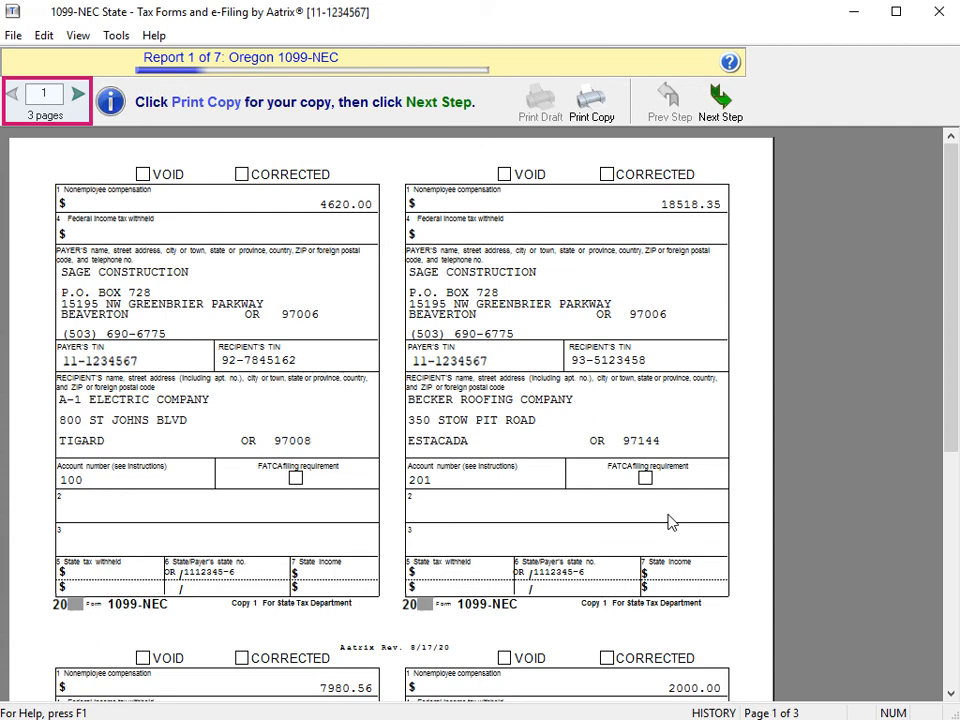
left_click(78, 94)
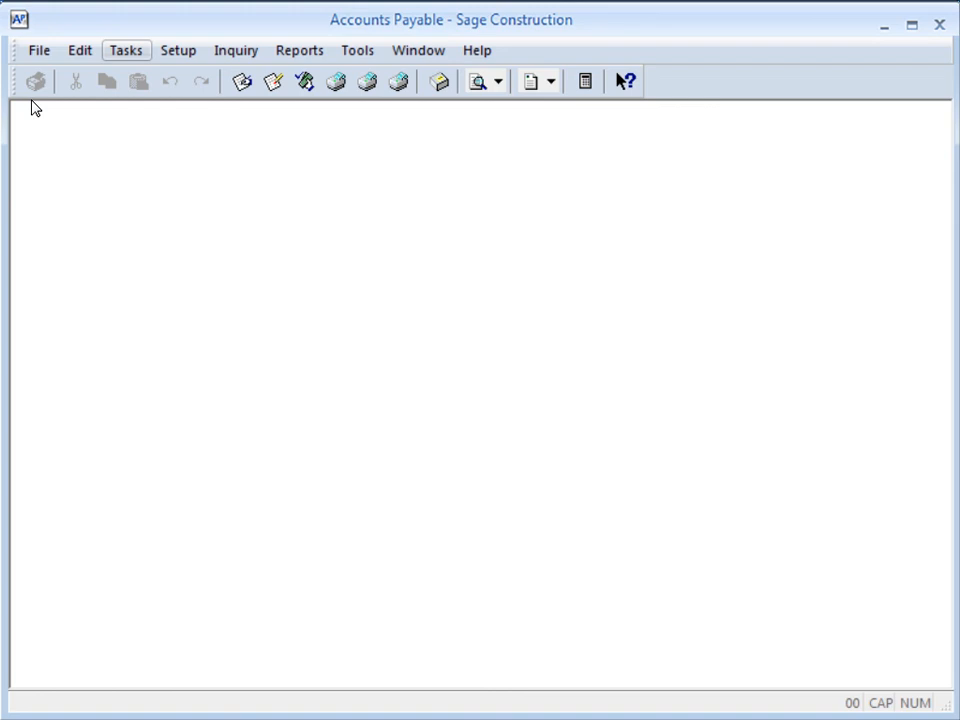
Step: From Accounts Payable, open the saved Form 1099 (USA) reports for form 1099-NEC and select the saved 1099-NEC report
left_click(112, 58)
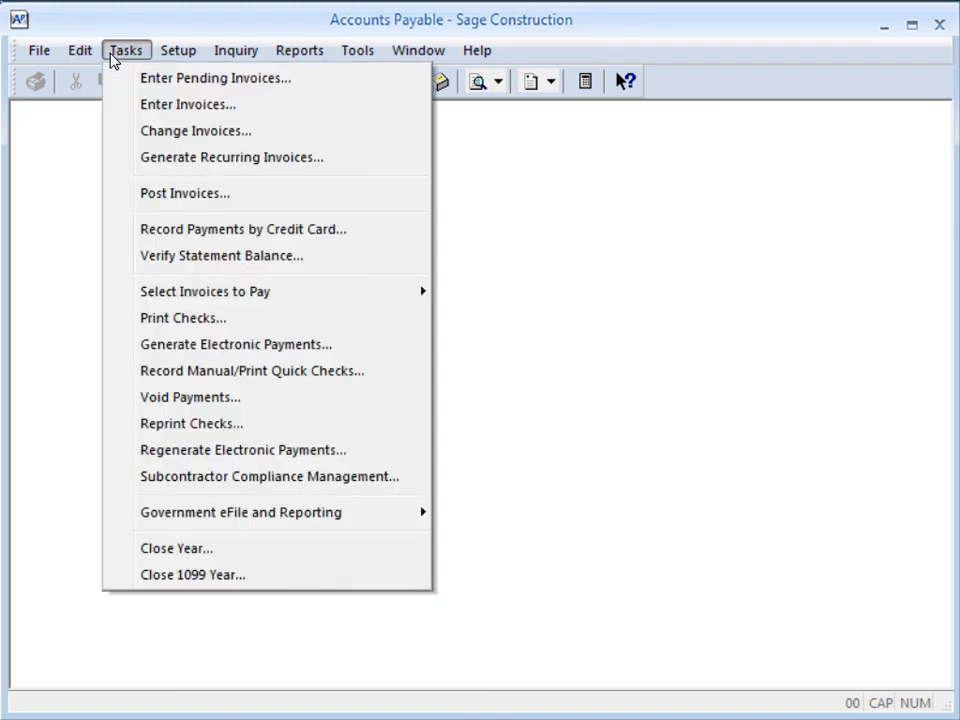
mouse_move(345, 515)
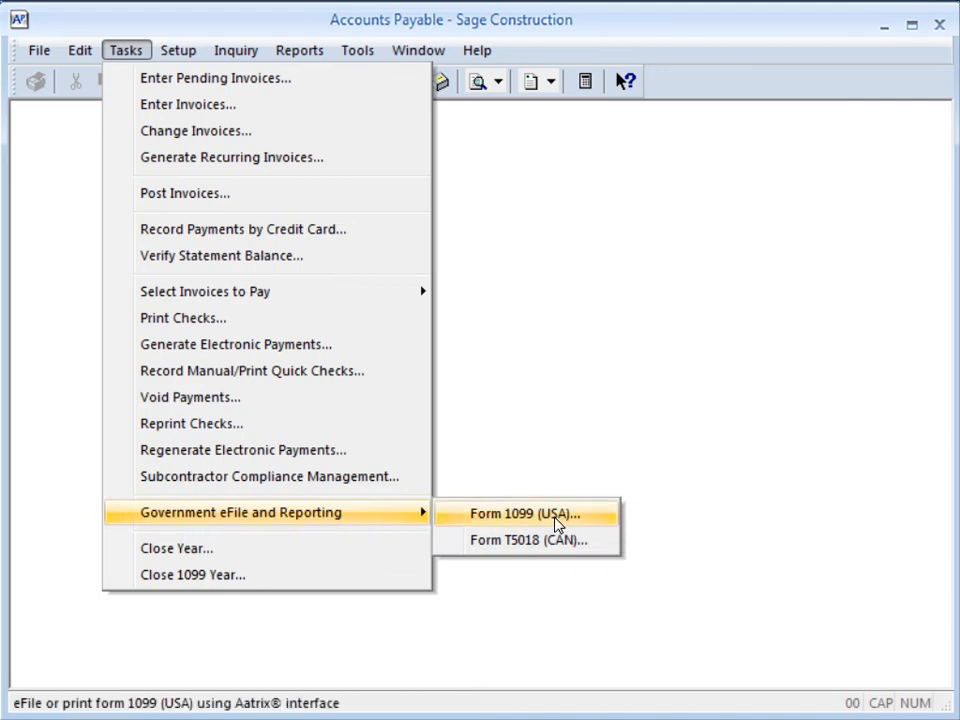
left_click(557, 522)
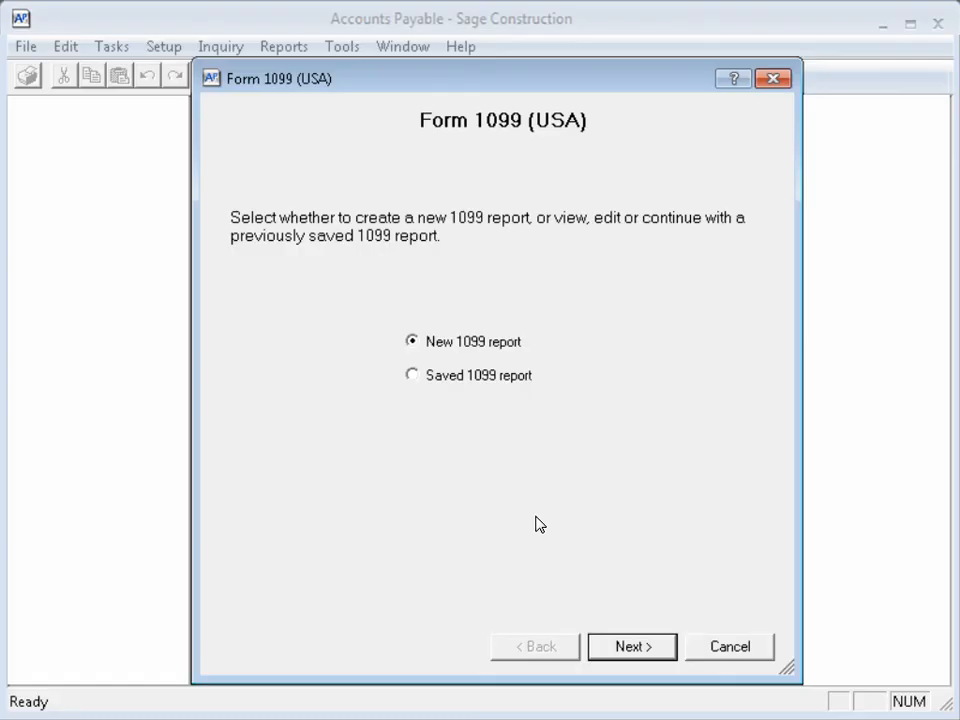
left_click(413, 377)
left_click(661, 645)
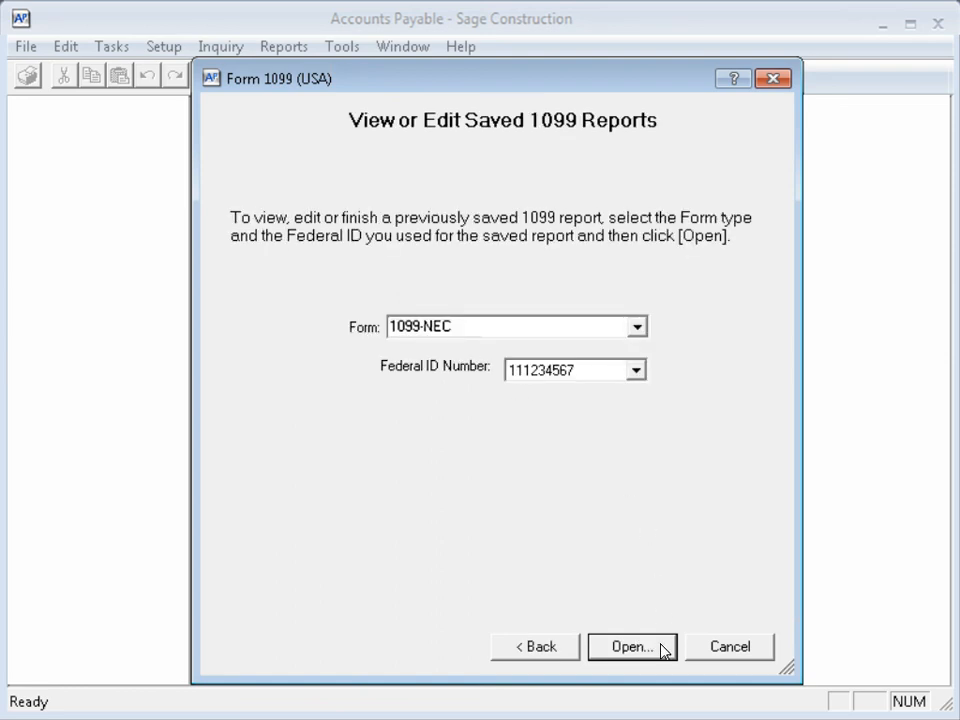
left_click(663, 650)
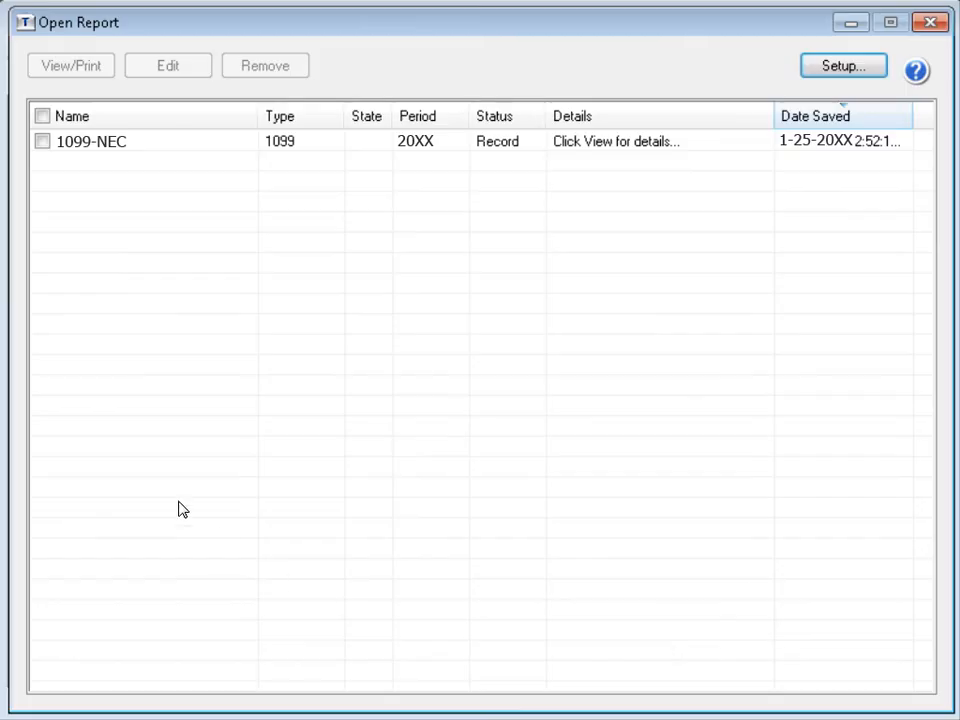
left_click(43, 143)
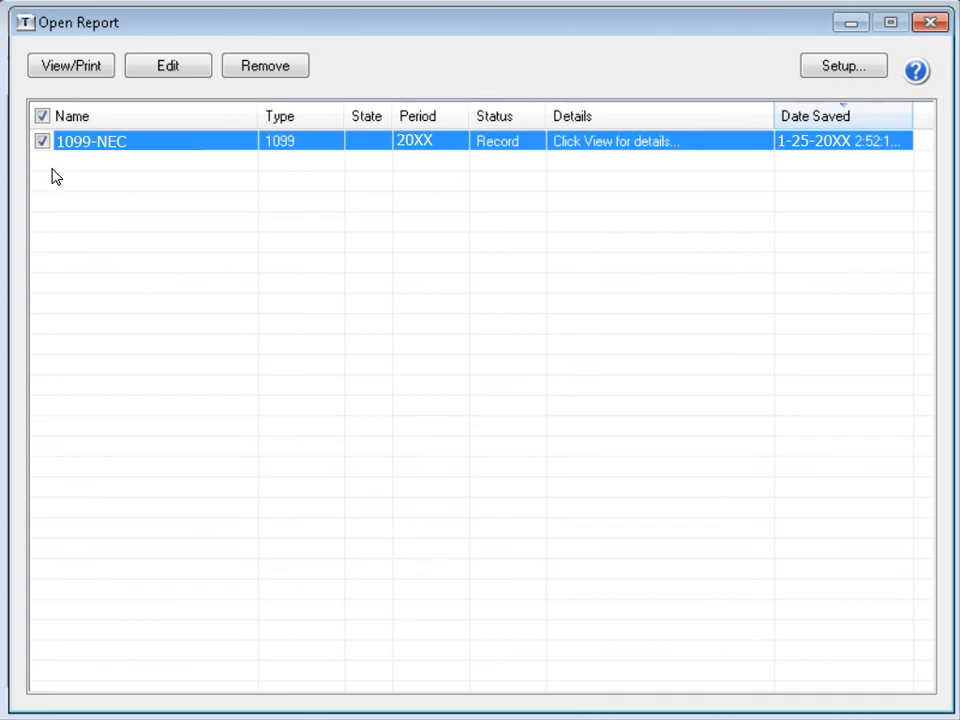